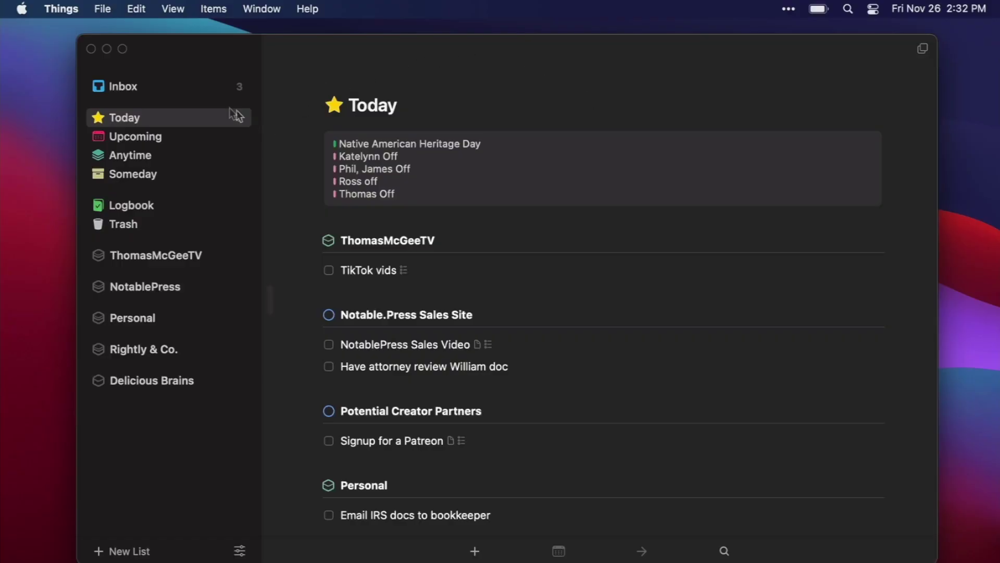
# Step: View the Inbox, then open the ThomasMcGeeTV project with its list of video to-dos
pyautogui.click(202, 88)
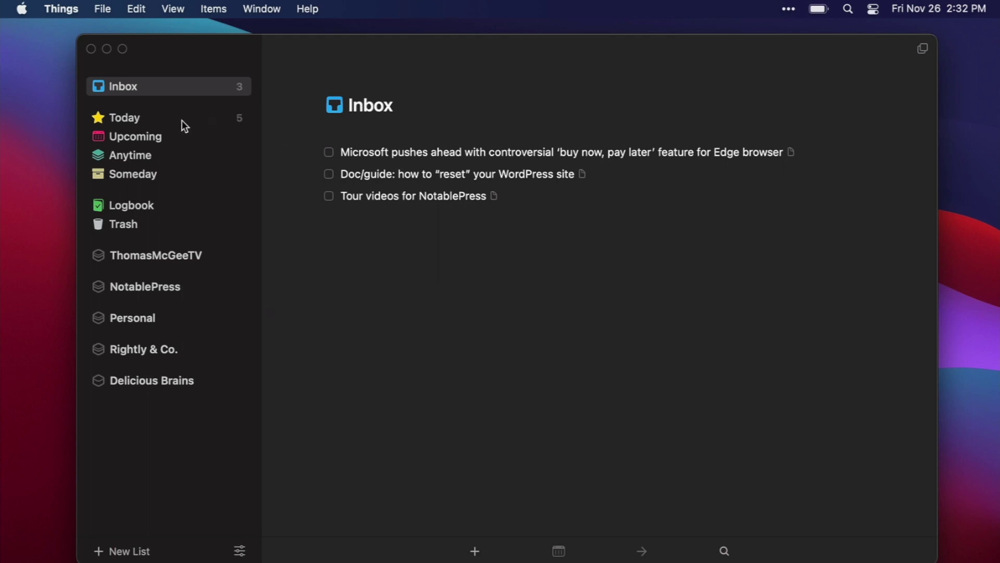
pyautogui.click(155, 258)
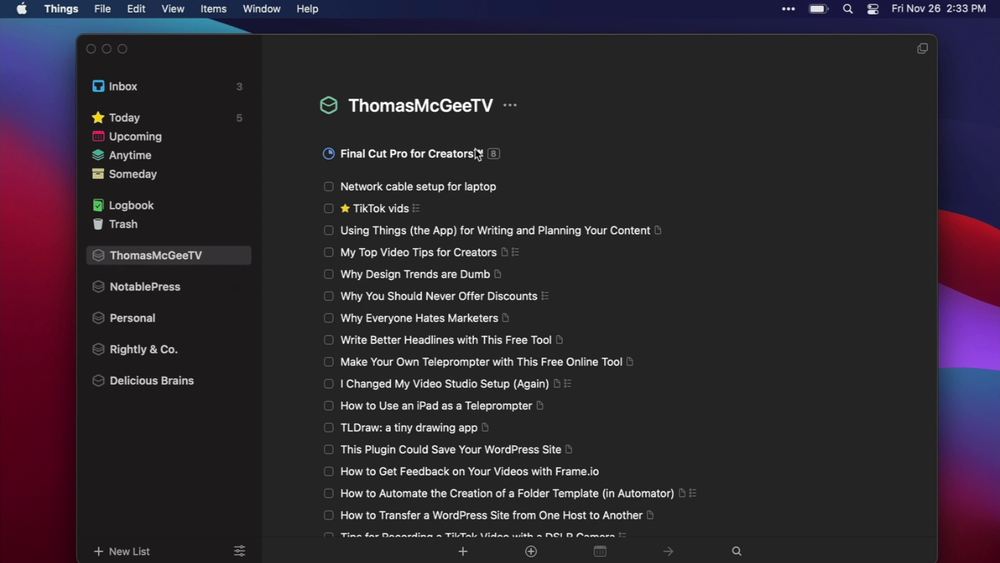
pyautogui.scroll(-10, 508, 401)
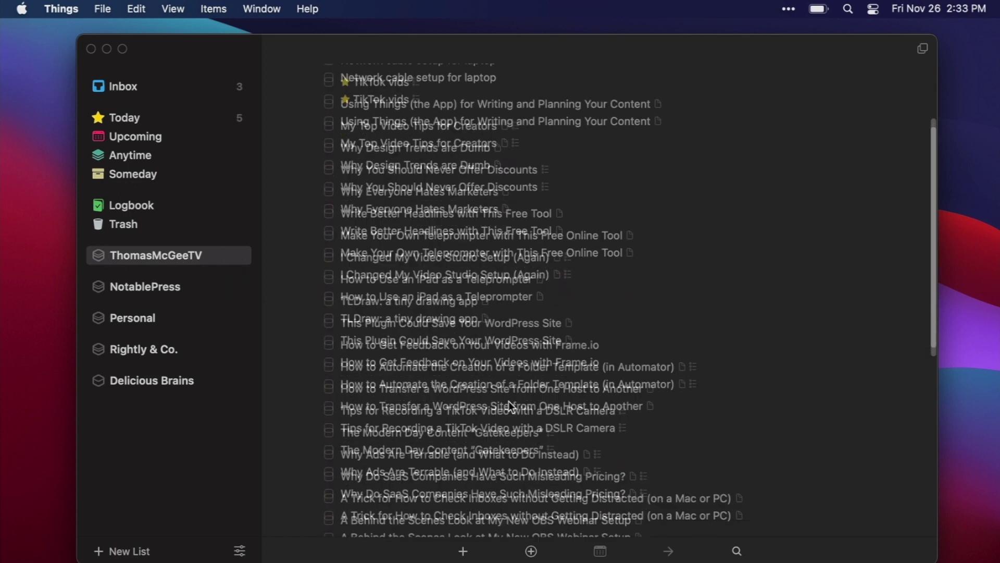
pyautogui.scroll(10, 509, 401)
pyautogui.scroll(-10, 508, 401)
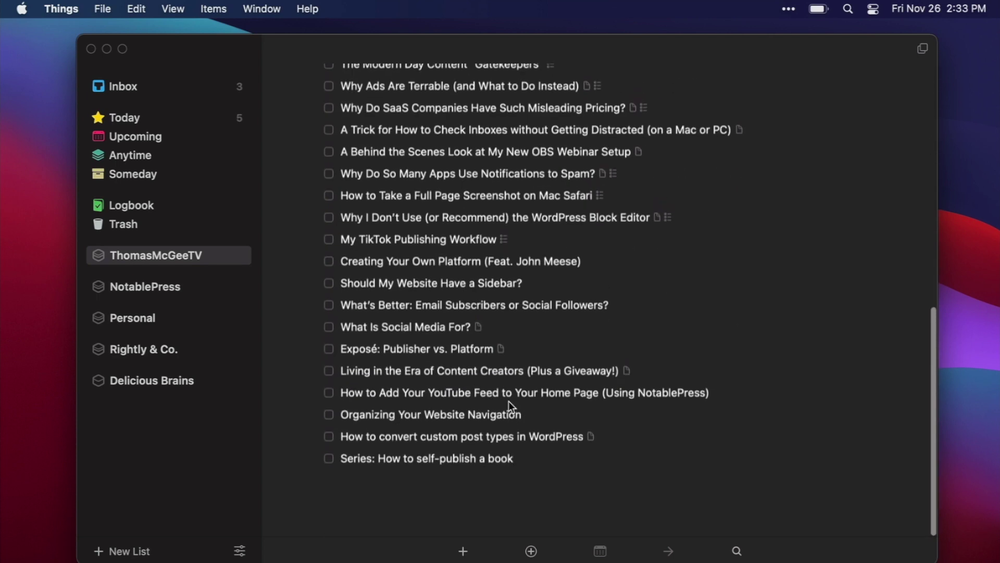
pyautogui.scroll(10, 508, 407)
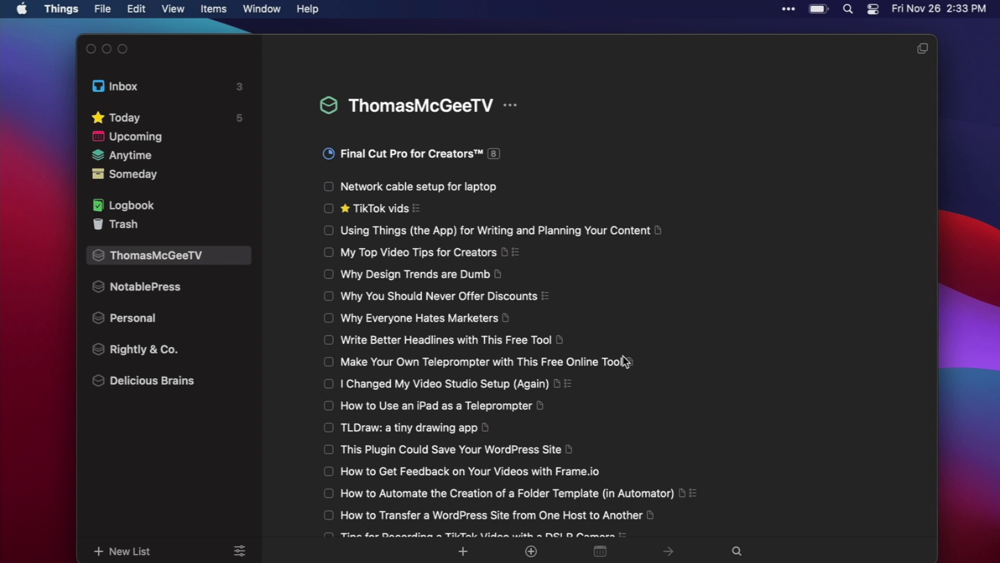
pyautogui.scroll(-2, 526, 373)
pyautogui.scroll(2, 526, 376)
pyautogui.scroll(1, 462, 240)
pyautogui.doubleClick(417, 246)
# Step: Preview the My Top Video Tips for Creators to-do, then close it back into the list
pyautogui.click(417, 246)
pyautogui.doubleClick(460, 254)
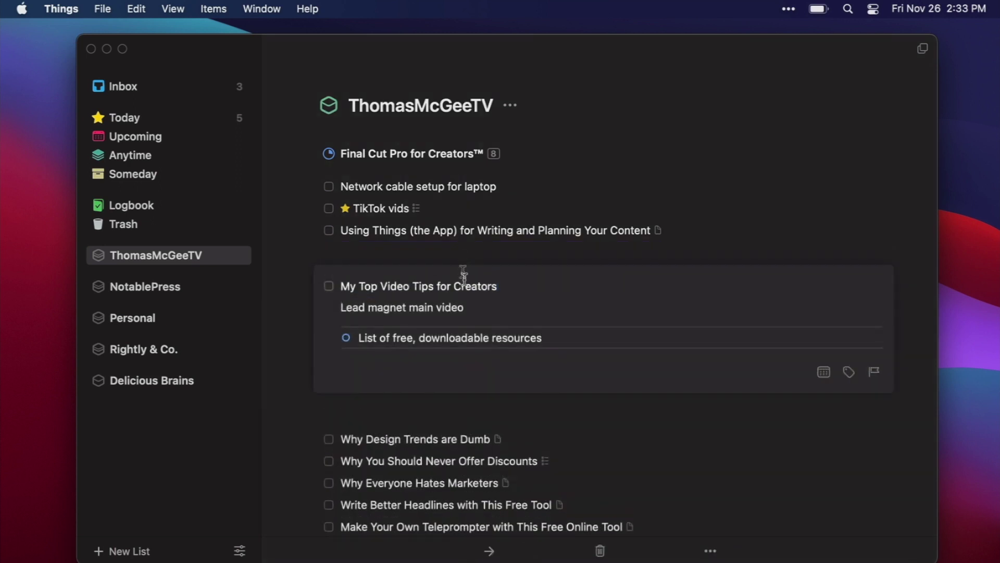
pyautogui.scroll(-1, 462, 266)
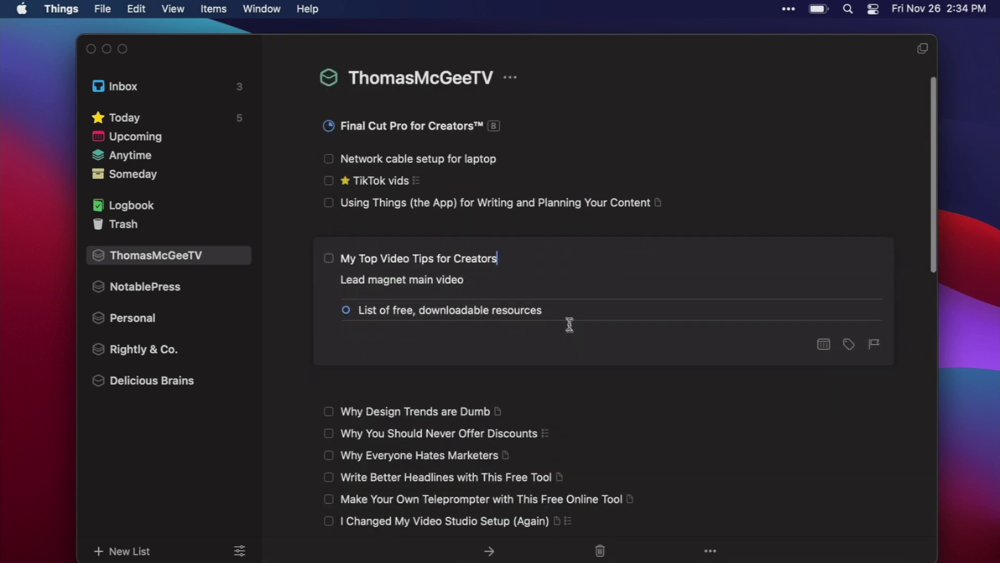
pyautogui.click(460, 221)
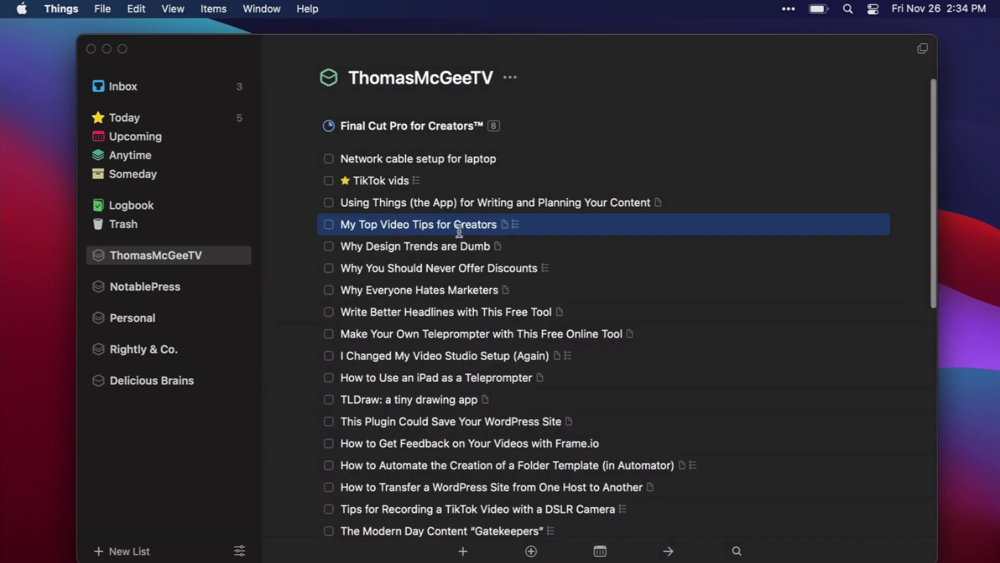
pyautogui.scroll(1, 460, 227)
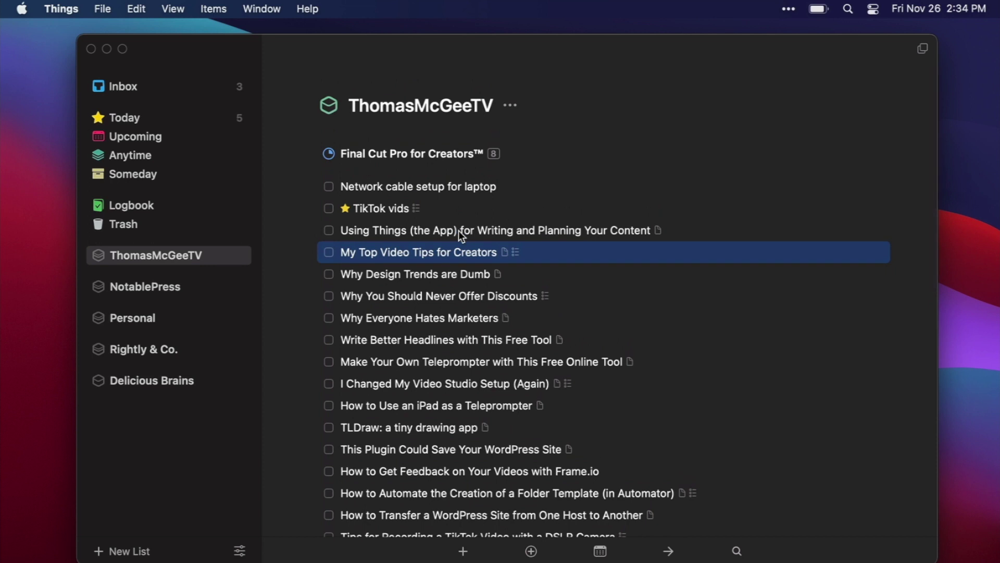
# Step: Quick Find 'cancel' and open the Nov 20 Logbook subscription-cancellation to-do
pyautogui.press('super+f')
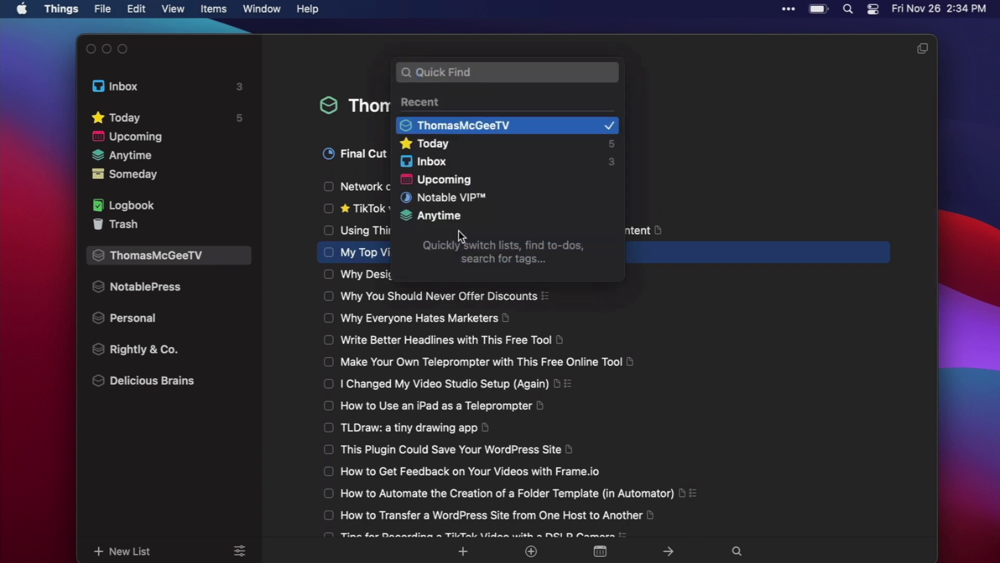
pyautogui.write('cancel')
pyautogui.press('Return')
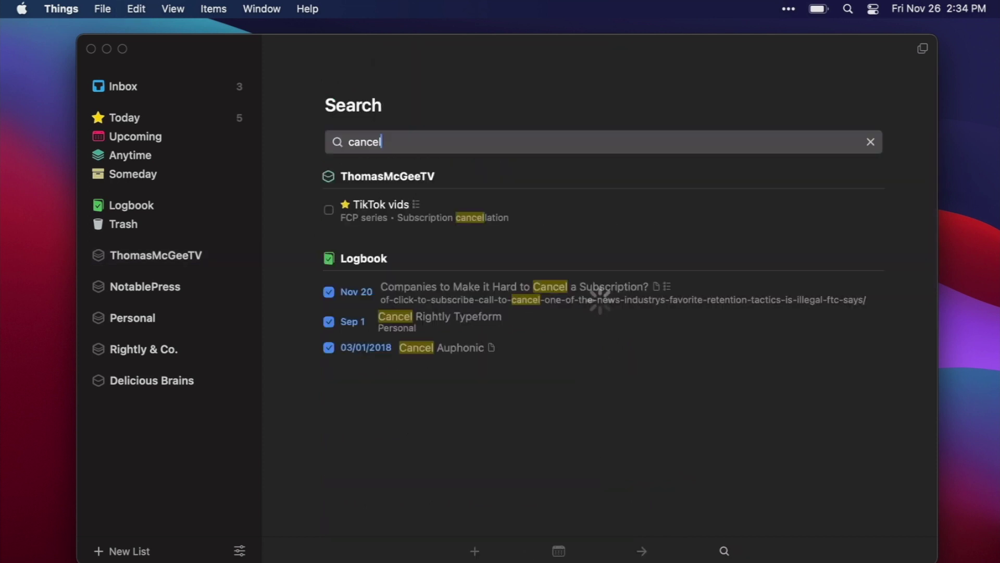
pyautogui.click(458, 292)
pyautogui.doubleClick(458, 293)
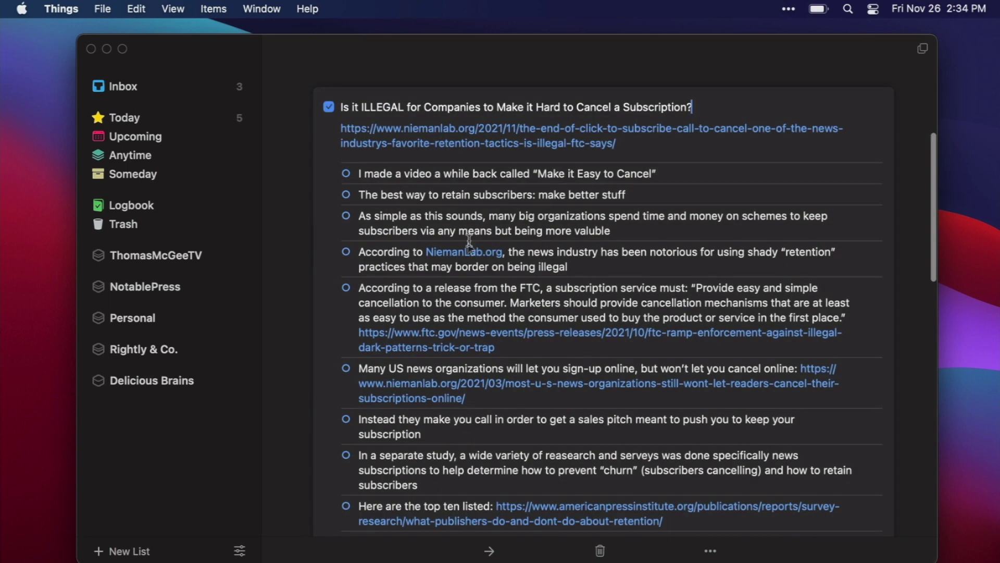
pyautogui.scroll(5, 469, 241)
pyautogui.scroll(-3, 469, 237)
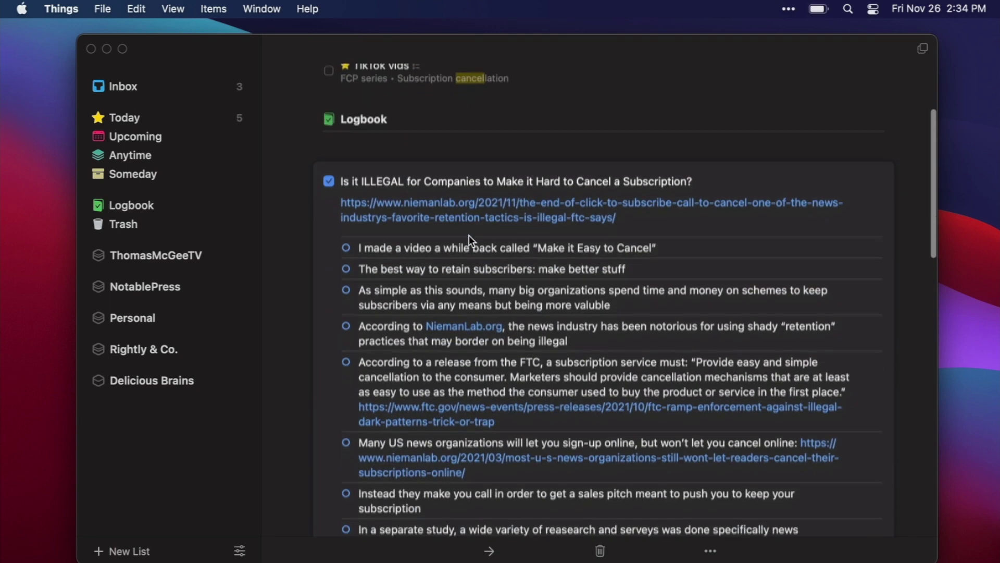
pyautogui.scroll(-2, 469, 235)
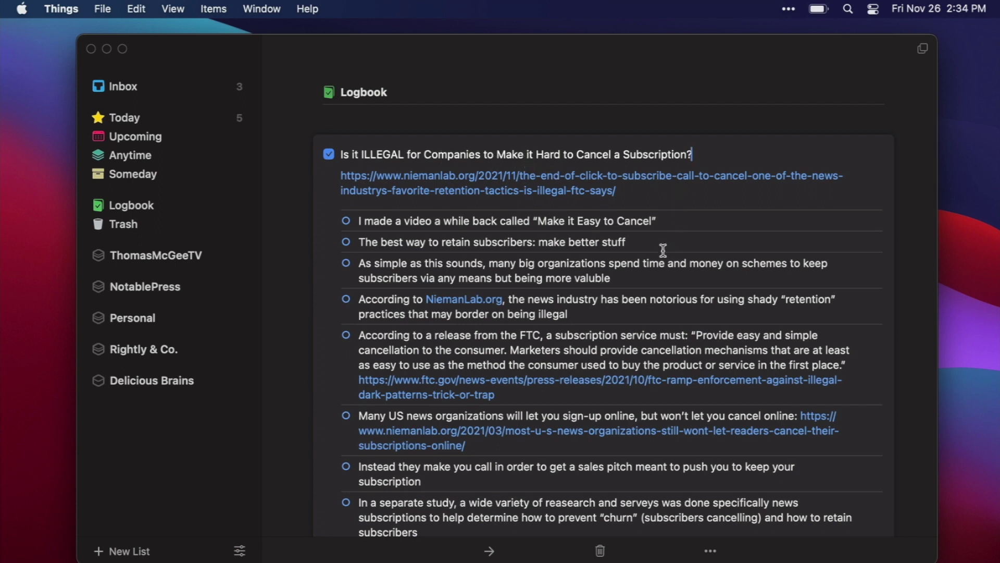
pyautogui.scroll(-2, 661, 250)
pyautogui.moveTo(625, 170); pyautogui.dragTo(341, 152)
pyautogui.click(687, 165)
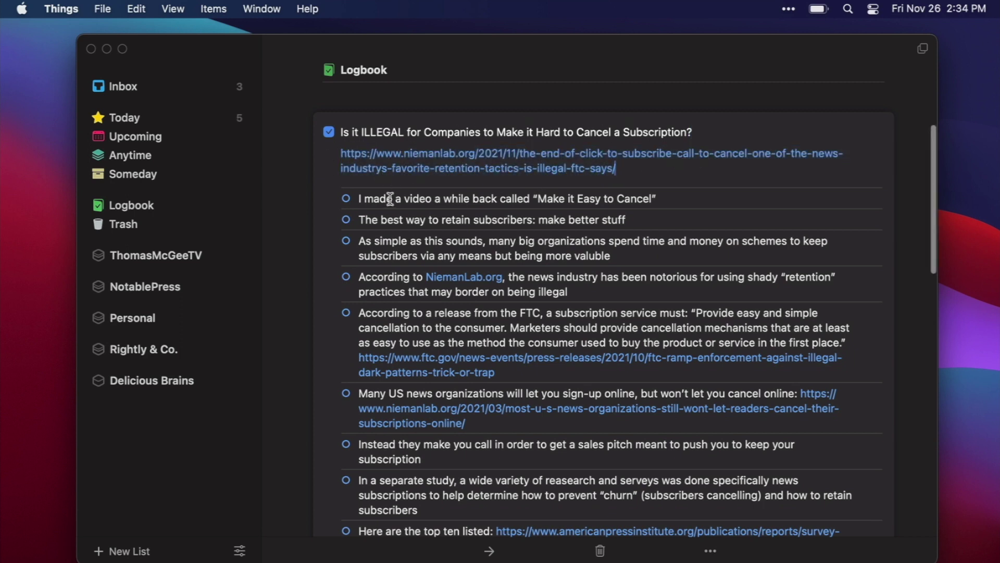
pyautogui.scroll(-8, 391, 198)
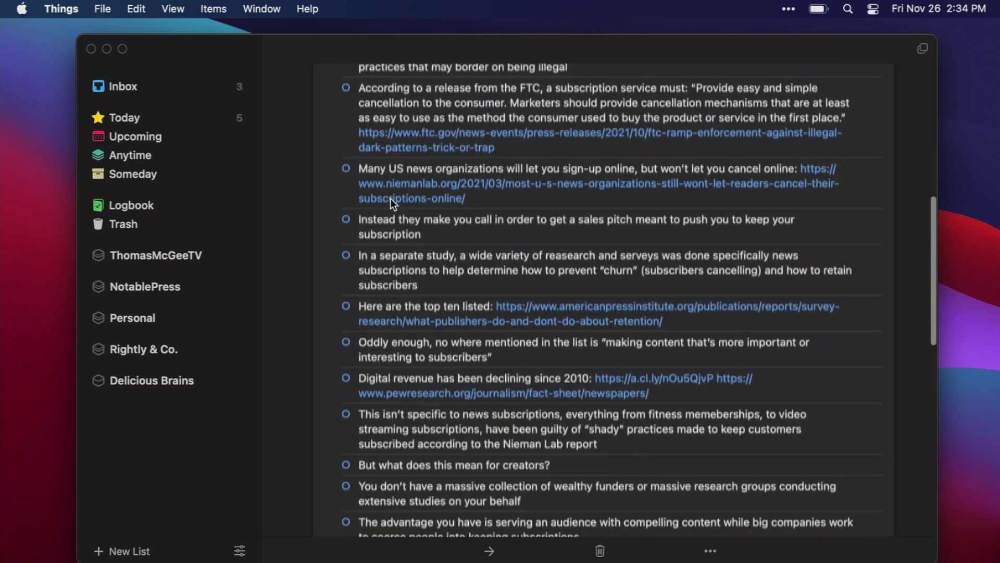
pyautogui.scroll(8, 391, 199)
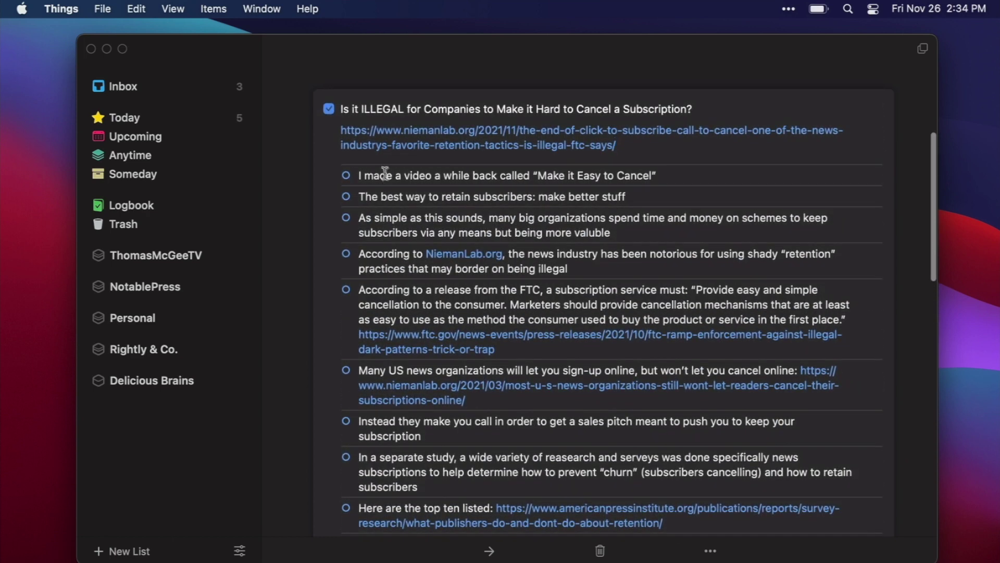
pyautogui.moveTo(379, 176); pyautogui.dragTo(658, 170)
pyautogui.moveTo(414, 196); pyautogui.dragTo(625, 192)
pyautogui.moveTo(377, 232); pyautogui.dragTo(579, 230)
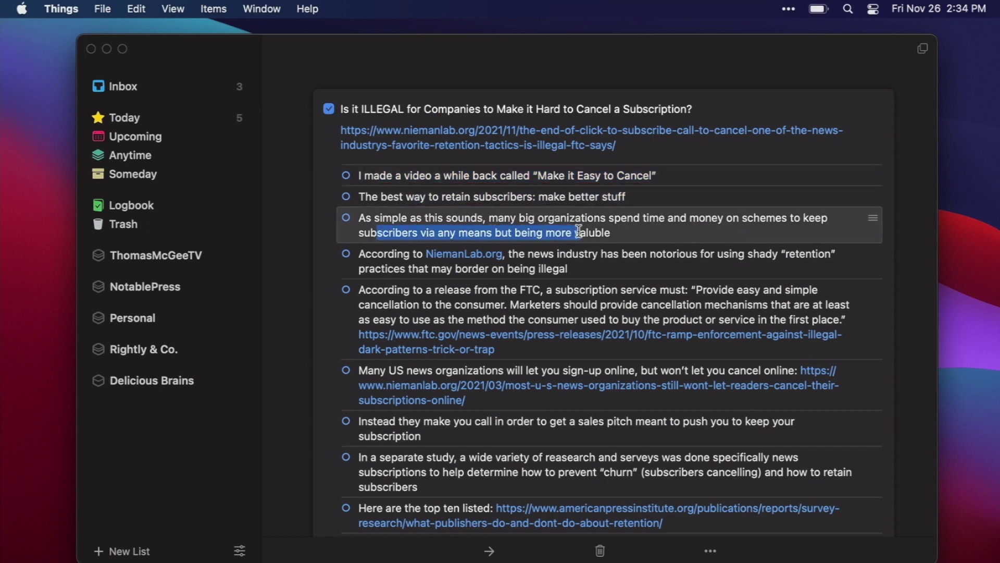
pyautogui.scroll(-3, 570, 230)
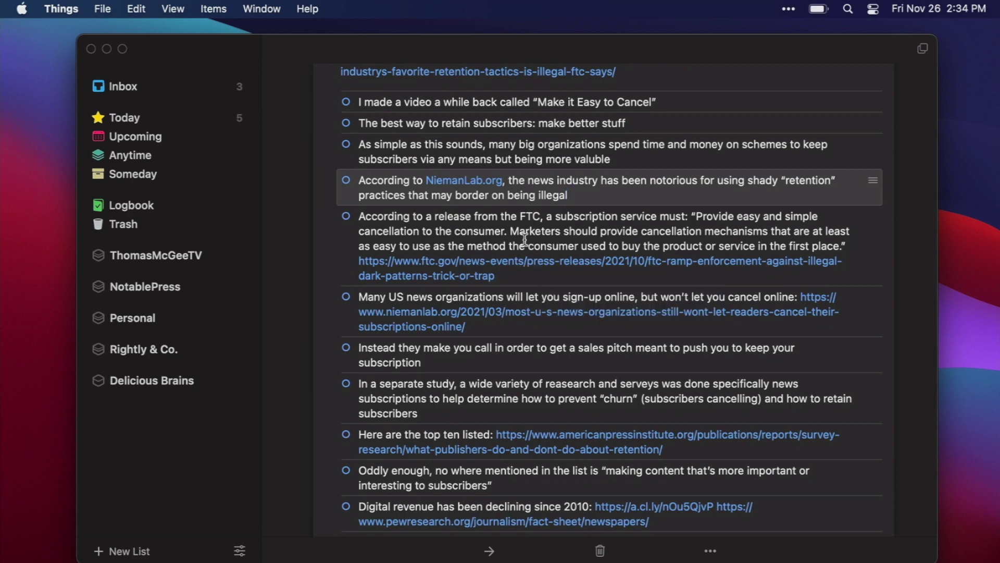
pyautogui.click(525, 245)
pyautogui.scroll(-2, 543, 311)
pyautogui.scroll(2, 544, 311)
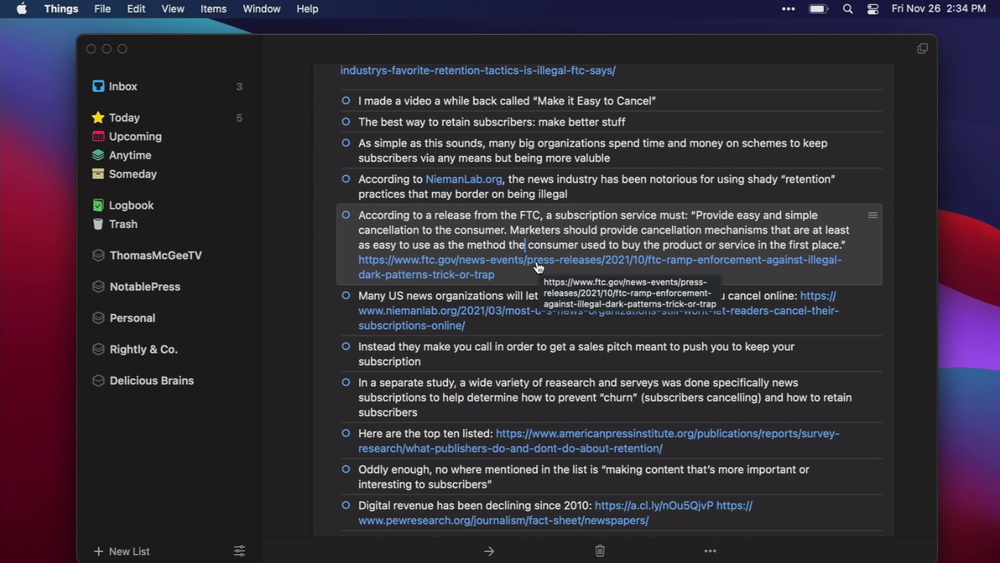
pyautogui.scroll(-1, 539, 268)
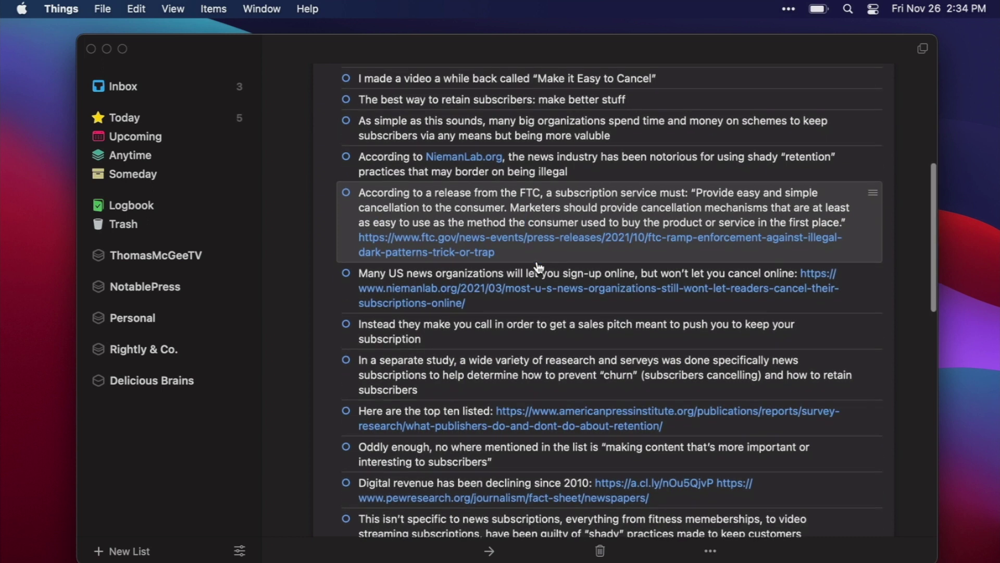
pyautogui.scroll(1, 539, 268)
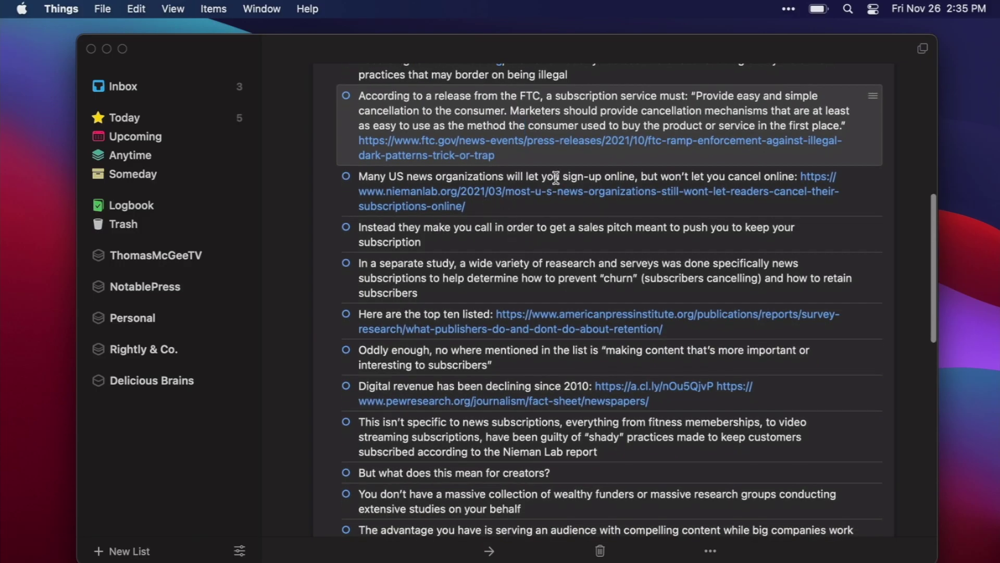
# Step: Open the logged 'Many US news organizations' to-do and read its checklist down to 'Let me hear from you? Is this useful?'
pyautogui.click(556, 177)
pyautogui.scroll(-5, 551, 229)
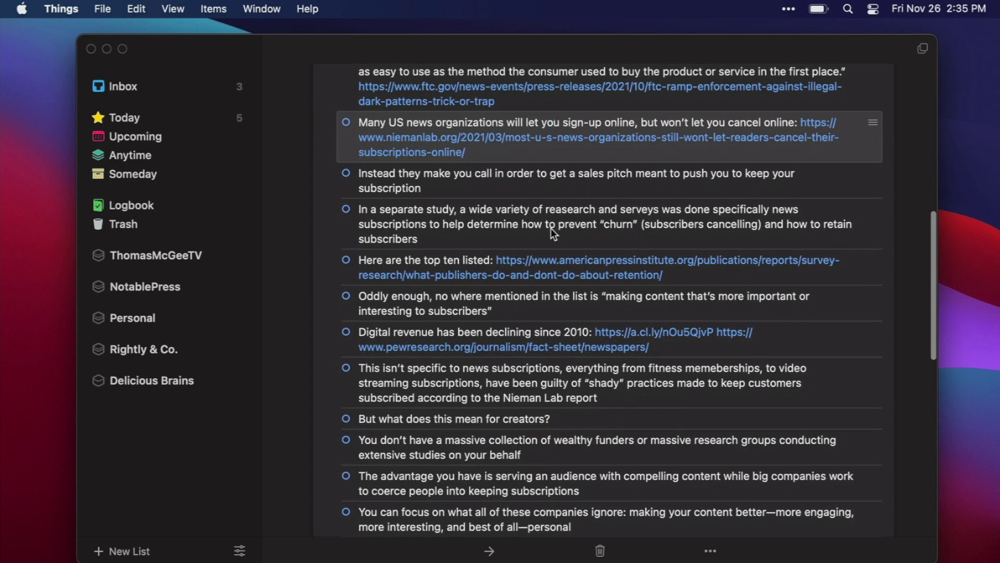
pyautogui.scroll(-3, 551, 227)
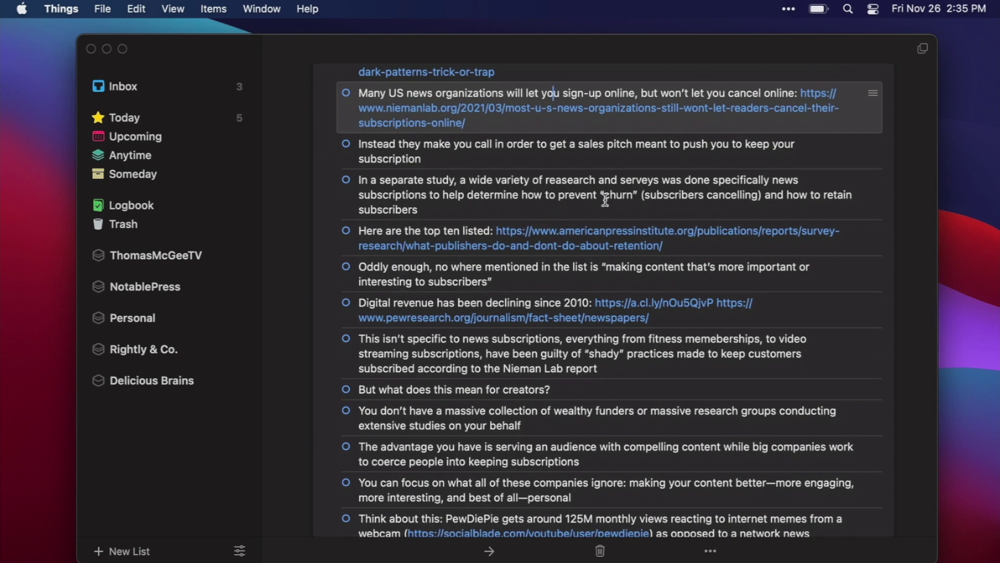
pyautogui.scroll(-3, 604, 200)
pyautogui.scroll(-5, 605, 199)
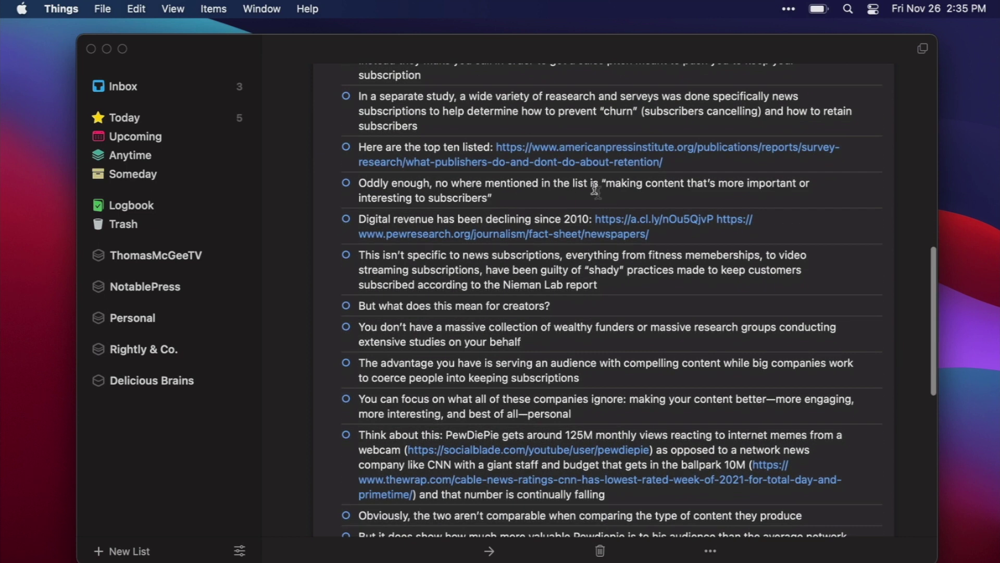
pyautogui.scroll(-3, 607, 207)
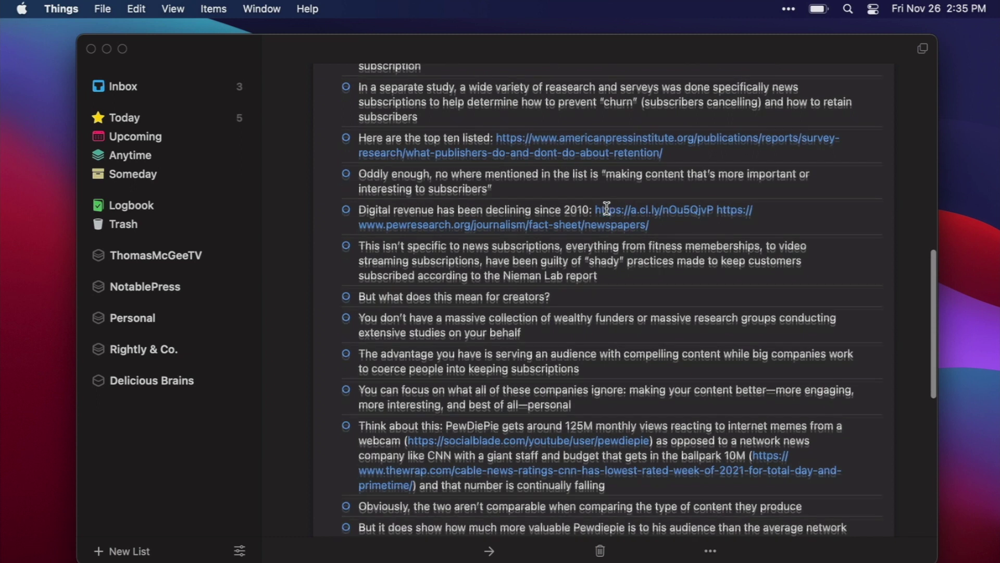
pyautogui.scroll(3, 607, 207)
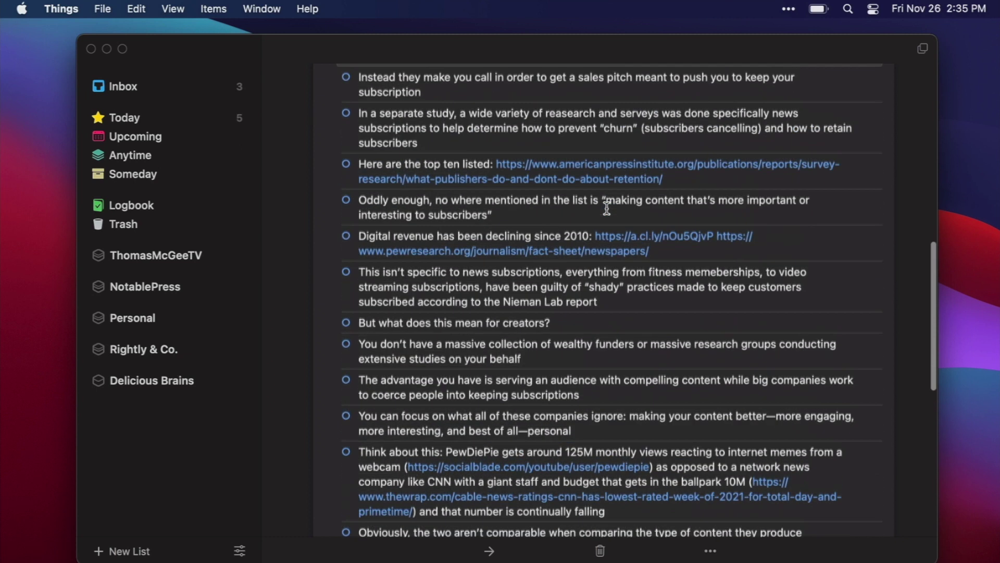
pyautogui.scroll(-3, 607, 207)
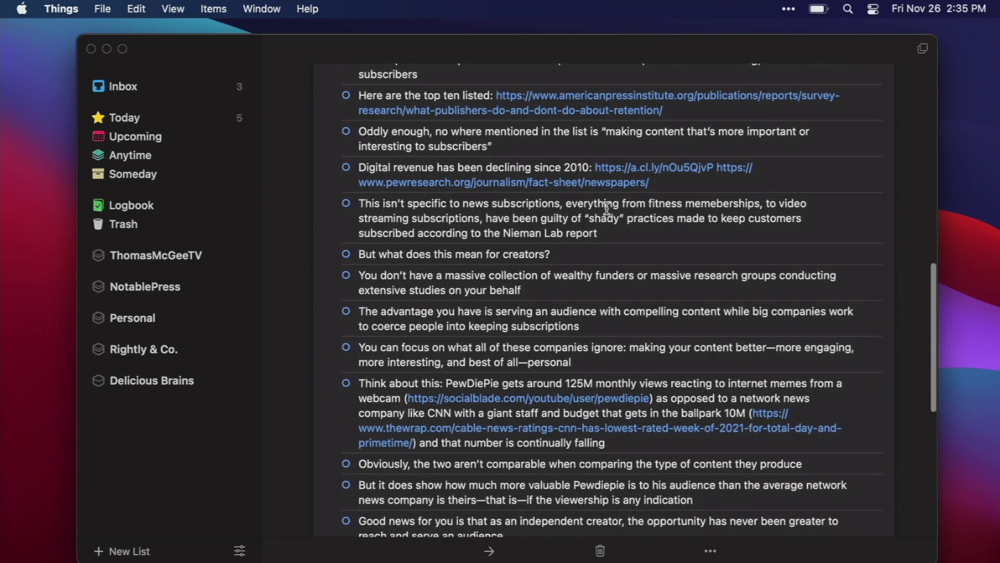
pyautogui.scroll(-5, 499, 284)
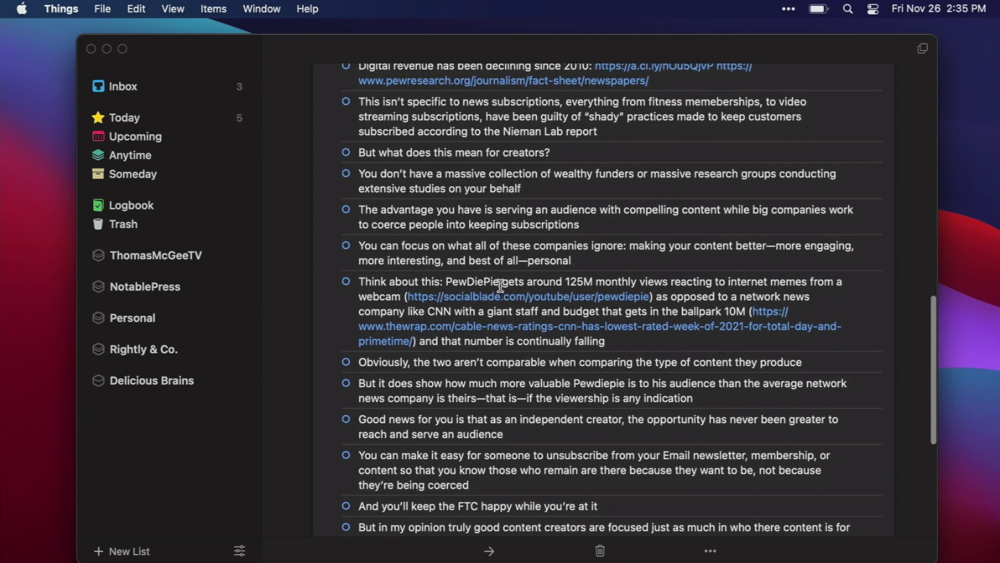
pyautogui.scroll(3, 500, 287)
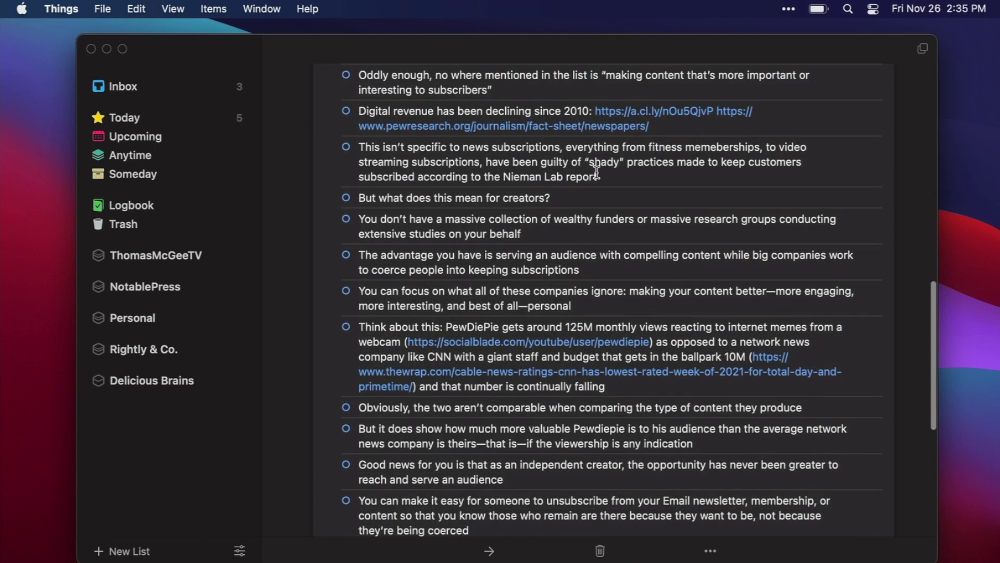
pyautogui.scroll(-4, 596, 172)
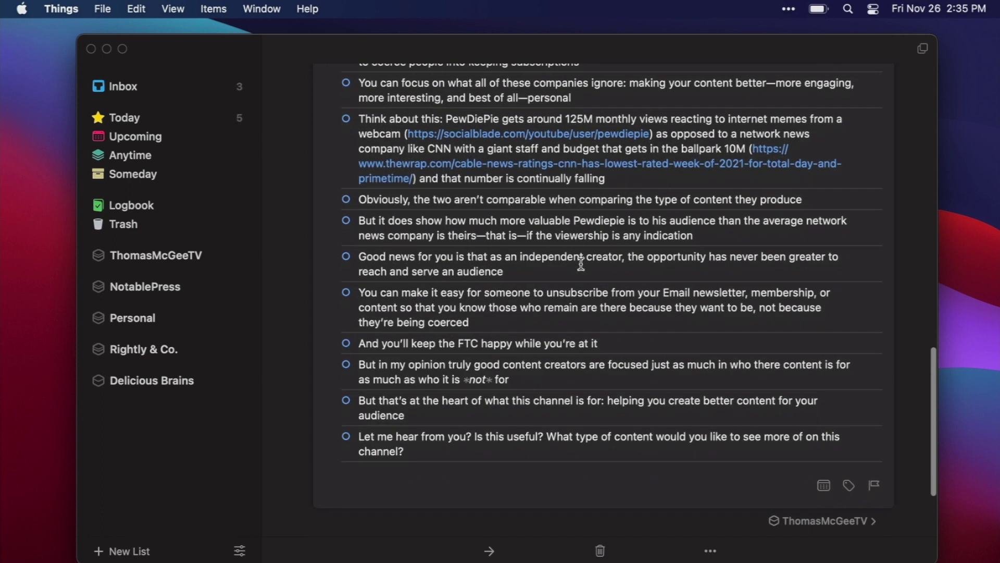
pyautogui.scroll(1, 581, 264)
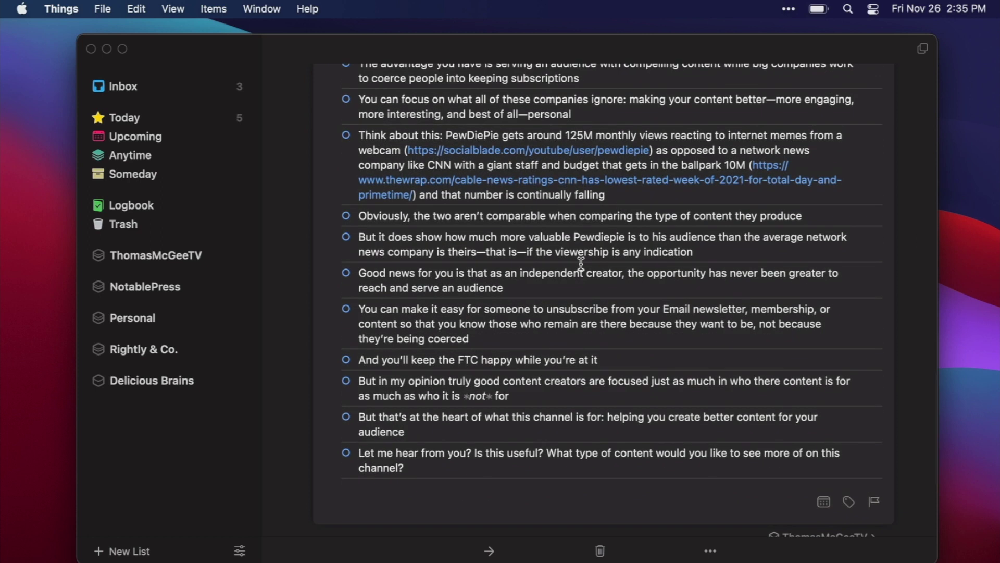
pyautogui.scroll(1, 581, 263)
pyautogui.scroll(-5, 581, 264)
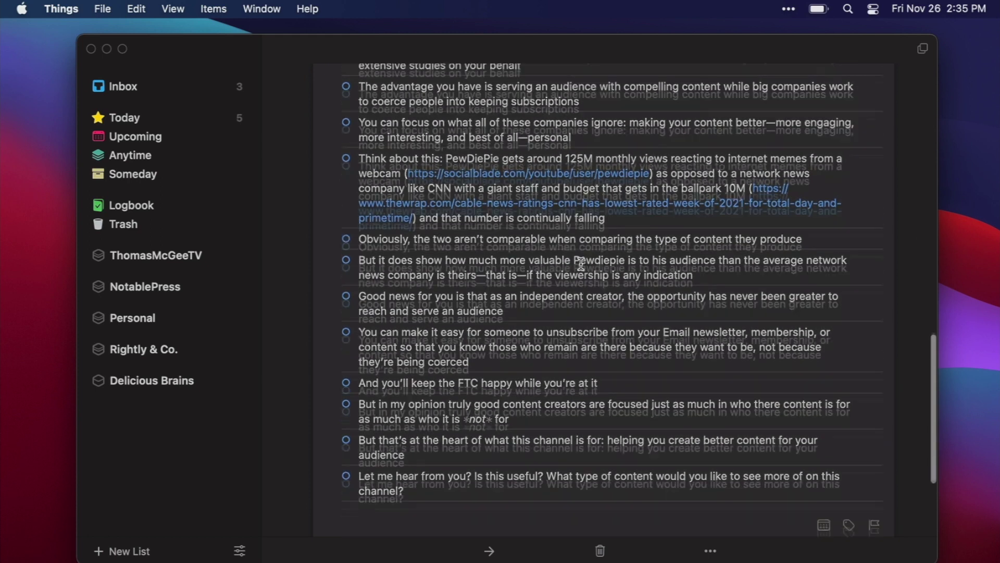
pyautogui.scroll(15, 581, 263)
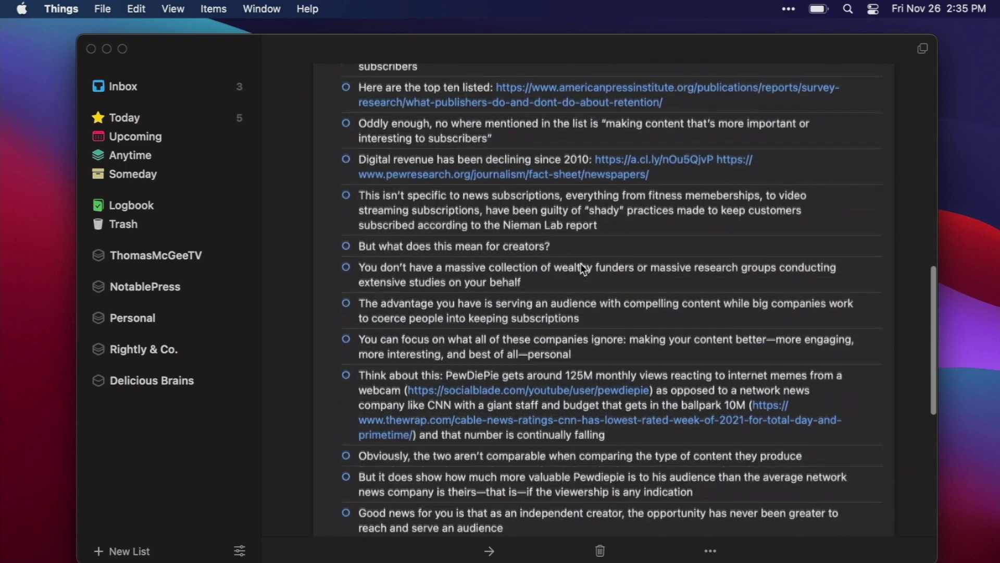
pyautogui.scroll(6, 581, 264)
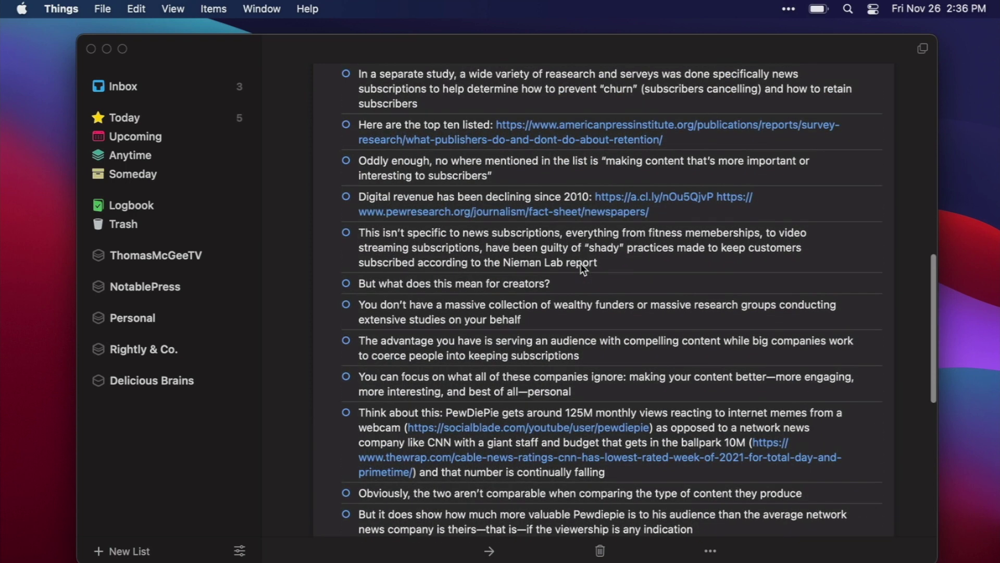
pyautogui.scroll(14, 581, 264)
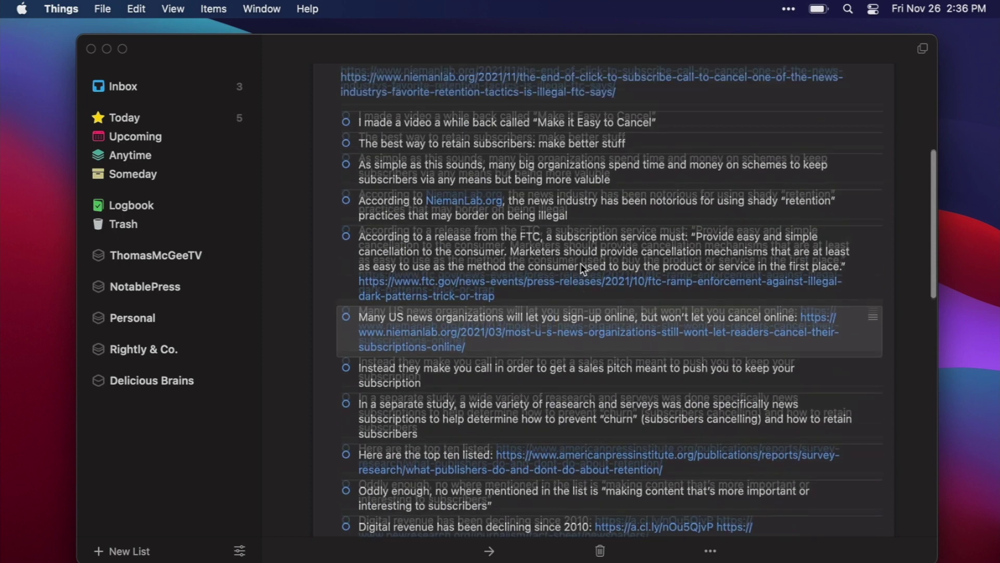
pyautogui.click(509, 218)
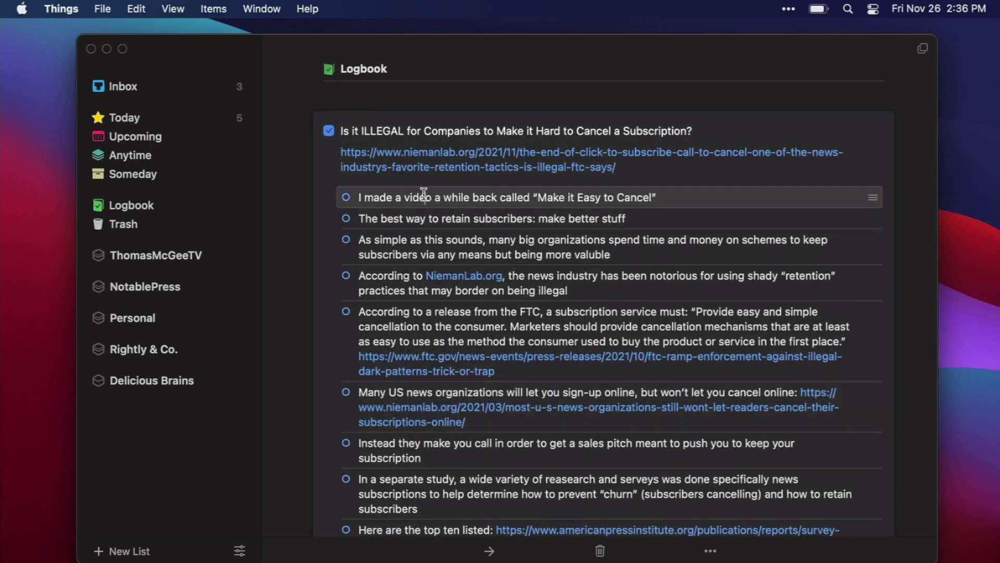
pyautogui.scroll(-10, 383, 312)
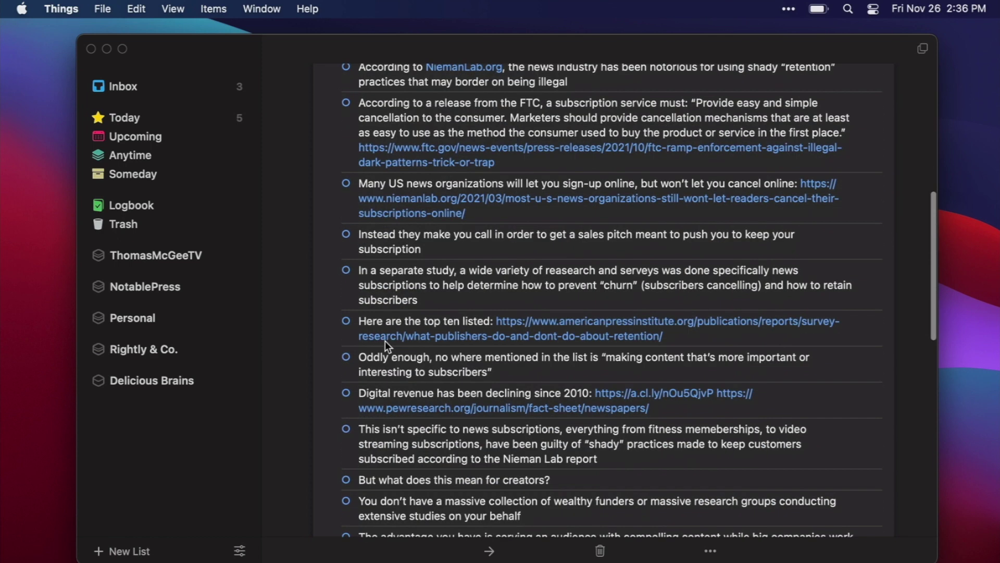
pyautogui.scroll(-3, 385, 341)
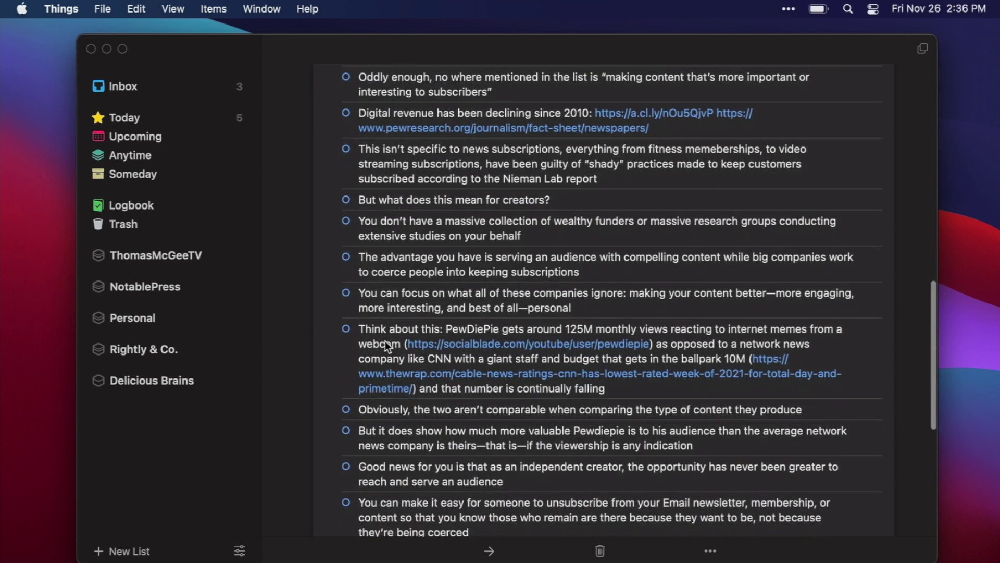
pyautogui.scroll(-3, 385, 341)
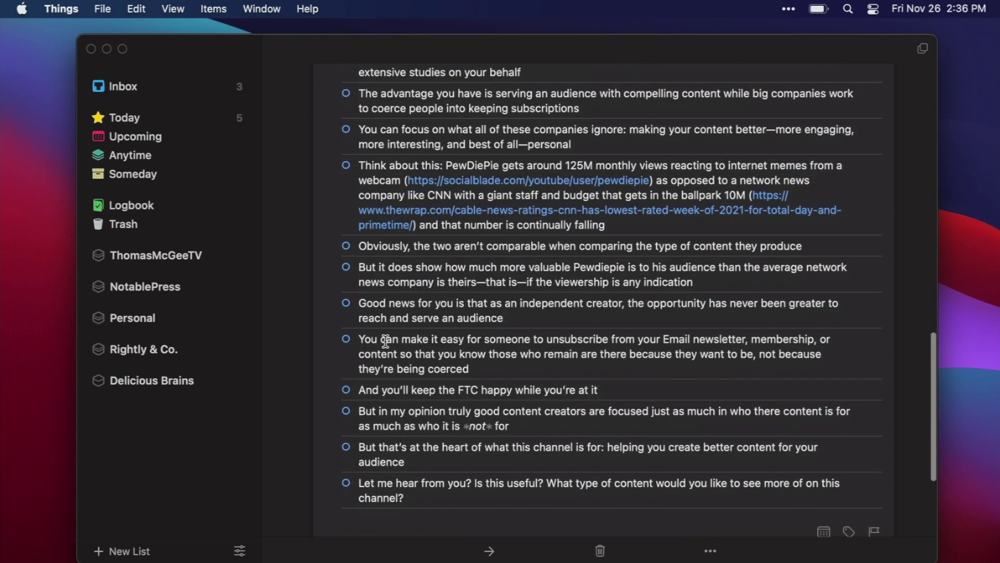
pyautogui.scroll(15, 385, 340)
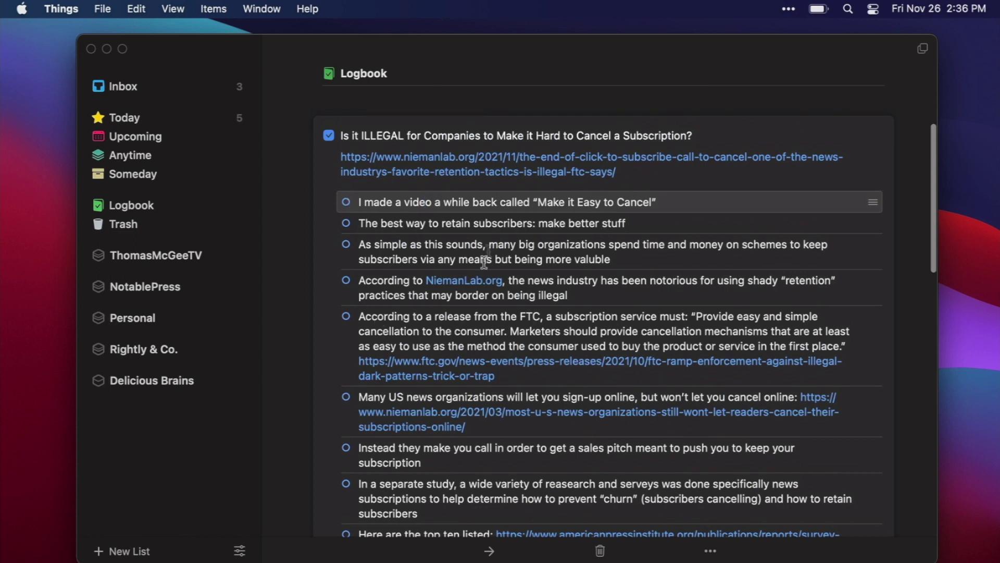
# Step: Tick the first, retain-subscribers and 'As simple as this sounds' checklist items, then scroll through the rest
pyautogui.click(345, 202)
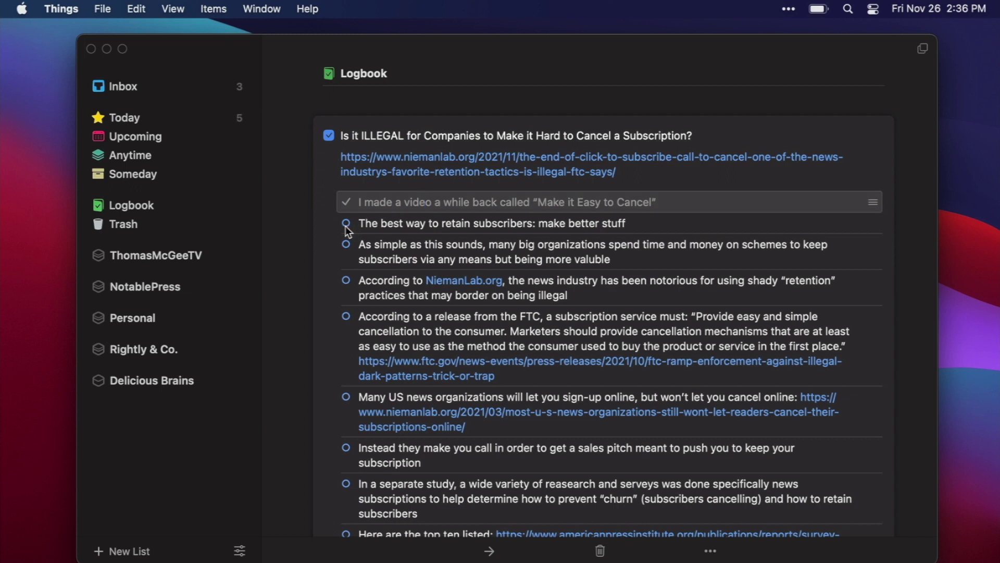
pyautogui.click(346, 224)
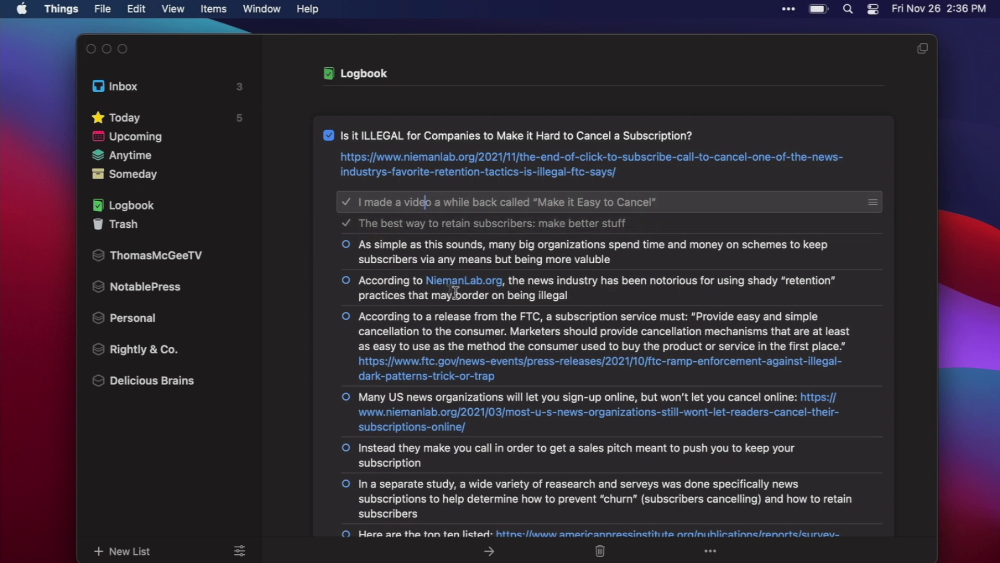
pyautogui.click(346, 246)
pyautogui.scroll(-4, 411, 364)
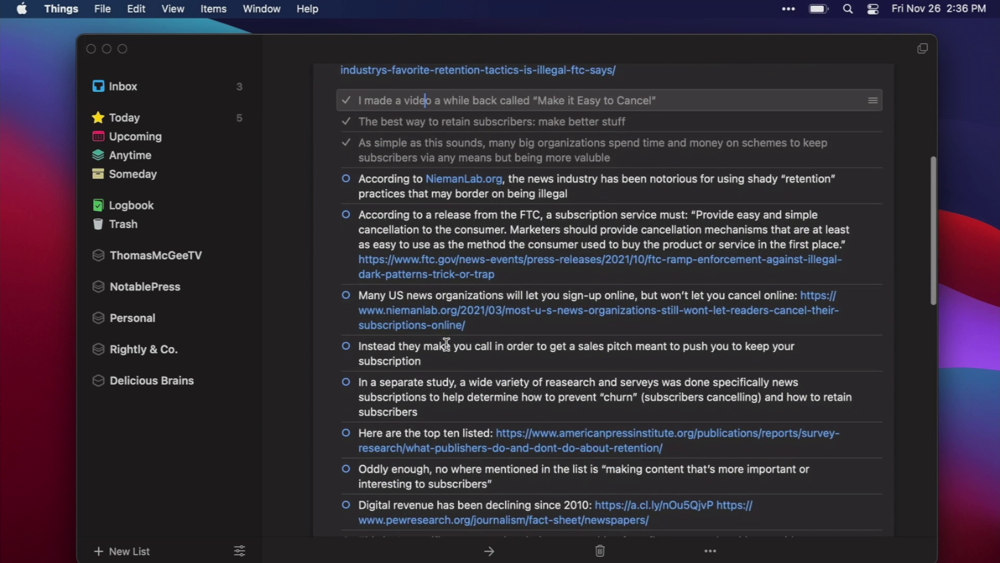
pyautogui.scroll(-2, 446, 344)
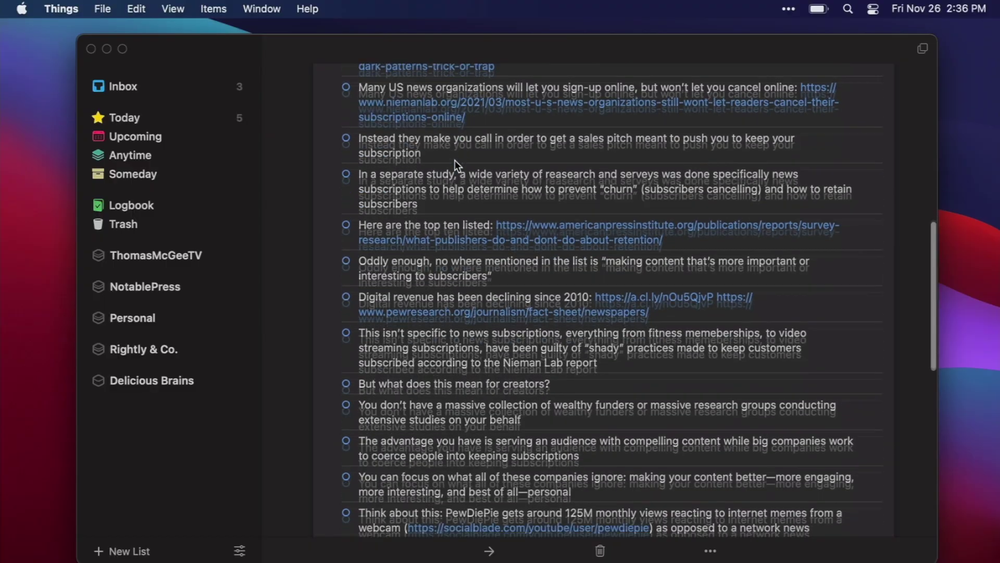
pyautogui.scroll(-2, 455, 160)
pyautogui.scroll(-3, 454, 162)
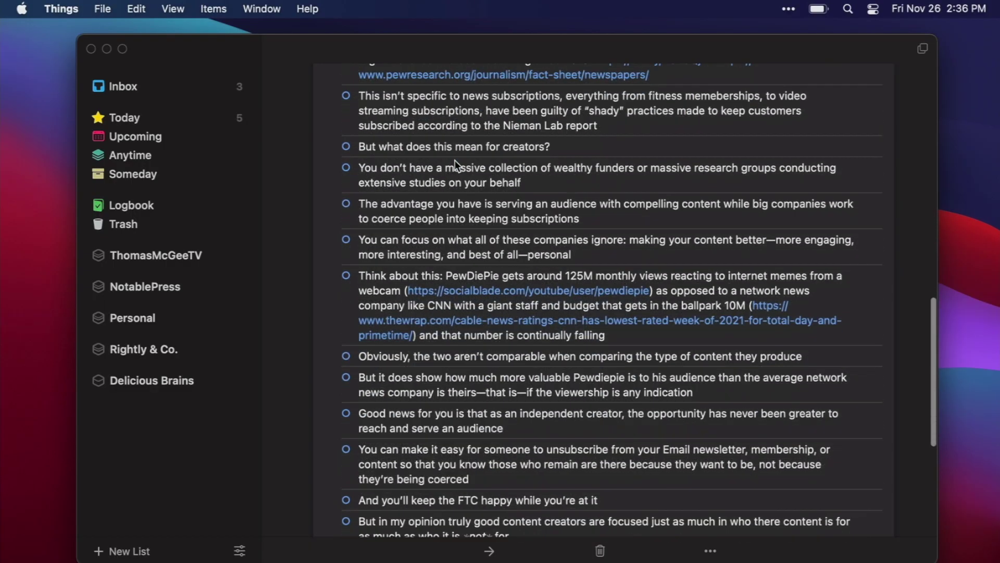
pyautogui.scroll(-5, 454, 160)
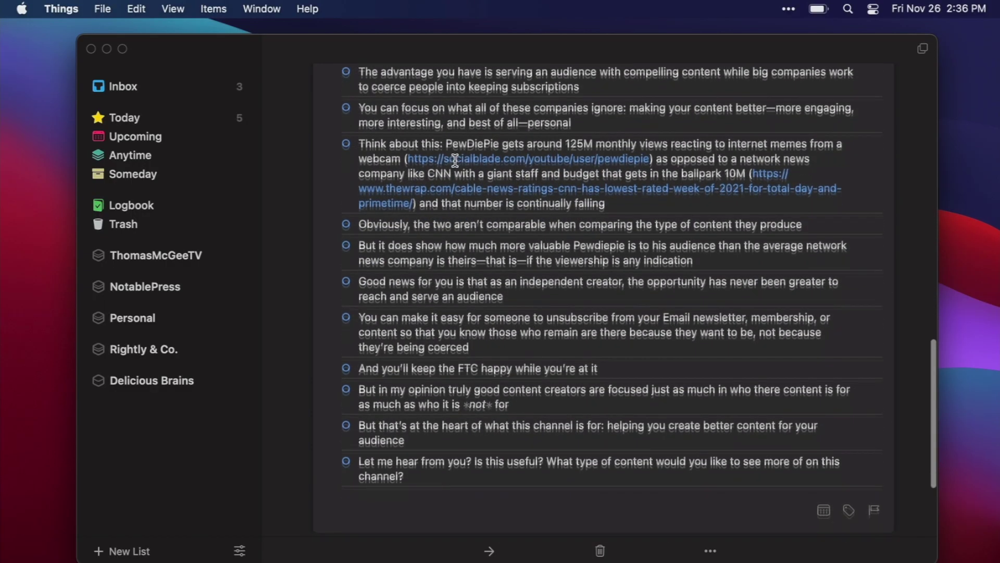
pyautogui.scroll(-2, 454, 160)
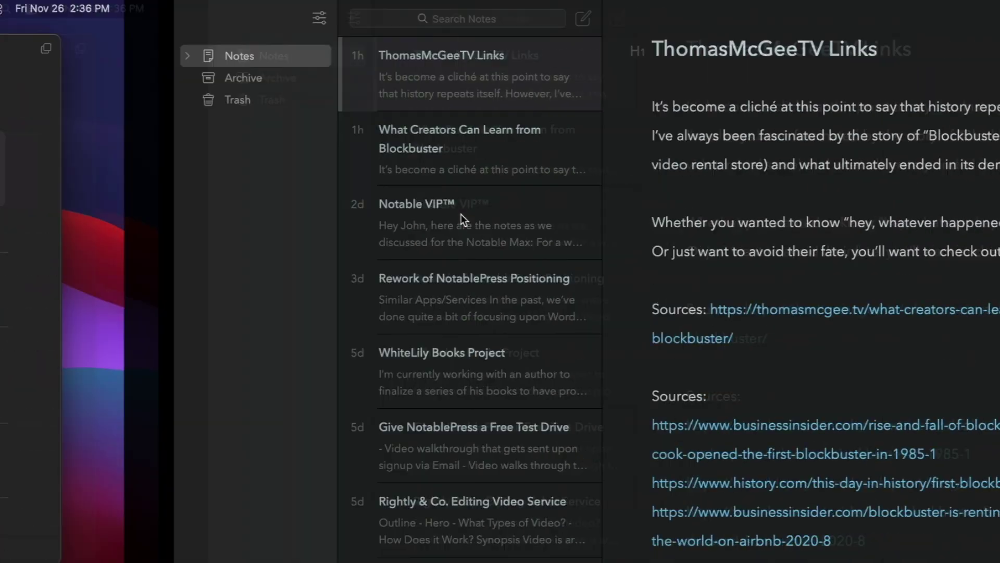
# Step: In the ThomasMcGeeTV Links note, select the title and the two Blockbuster intro paragraphs
pyautogui.scroll(-3, 576, 161)
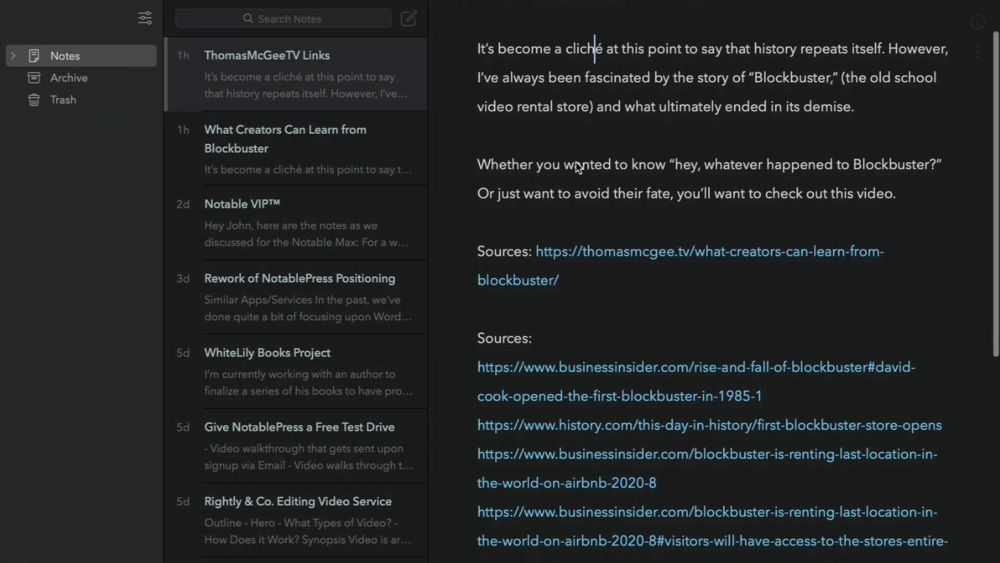
pyautogui.scroll(3, 576, 161)
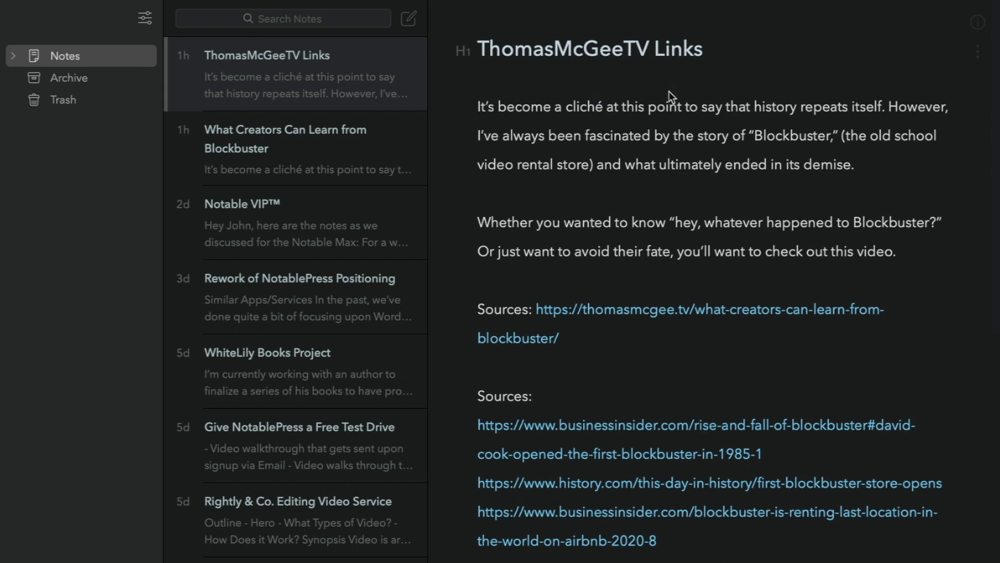
pyautogui.scroll(-3, 669, 91)
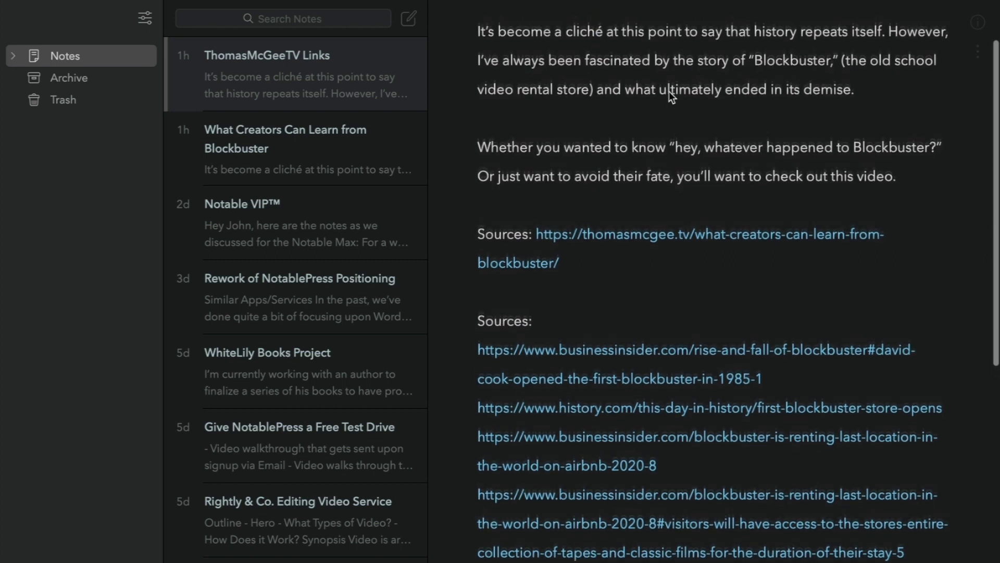
pyautogui.scroll(3, 669, 91)
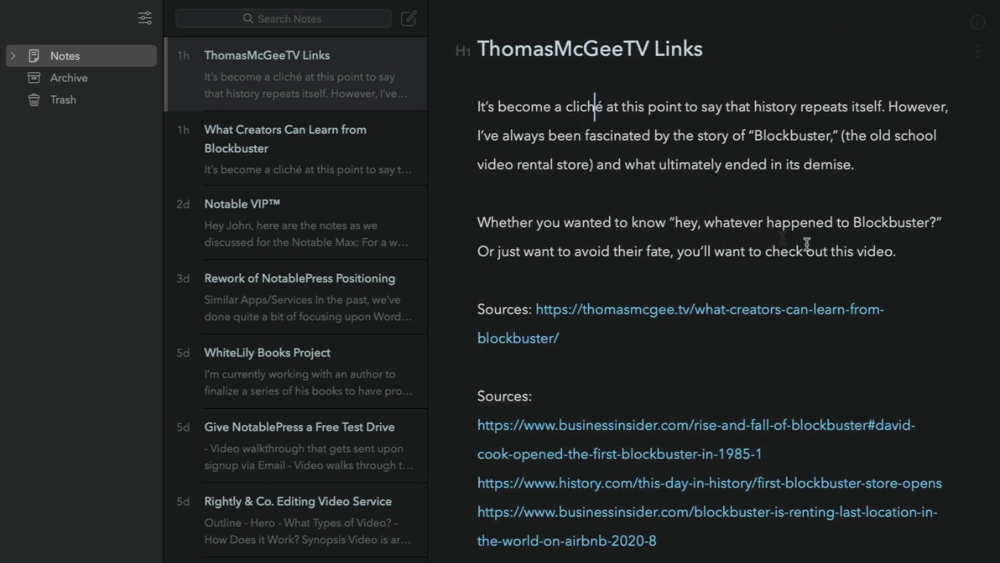
pyautogui.scroll(-2, 872, 262)
pyautogui.scroll(2, 872, 261)
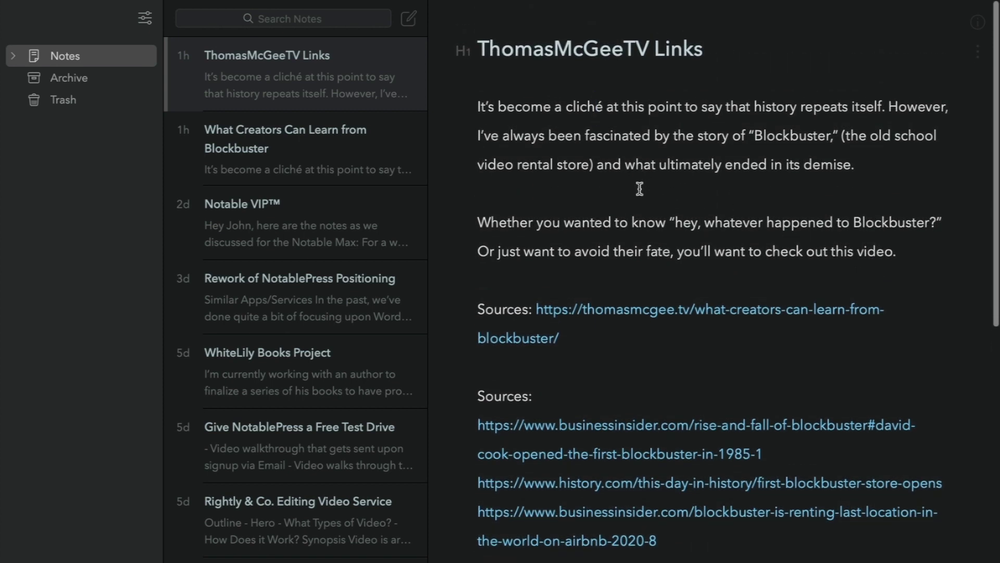
pyautogui.scroll(-2, 640, 189)
pyautogui.scroll(2, 640, 189)
pyautogui.moveTo(908, 248); pyautogui.dragTo(471, 91)
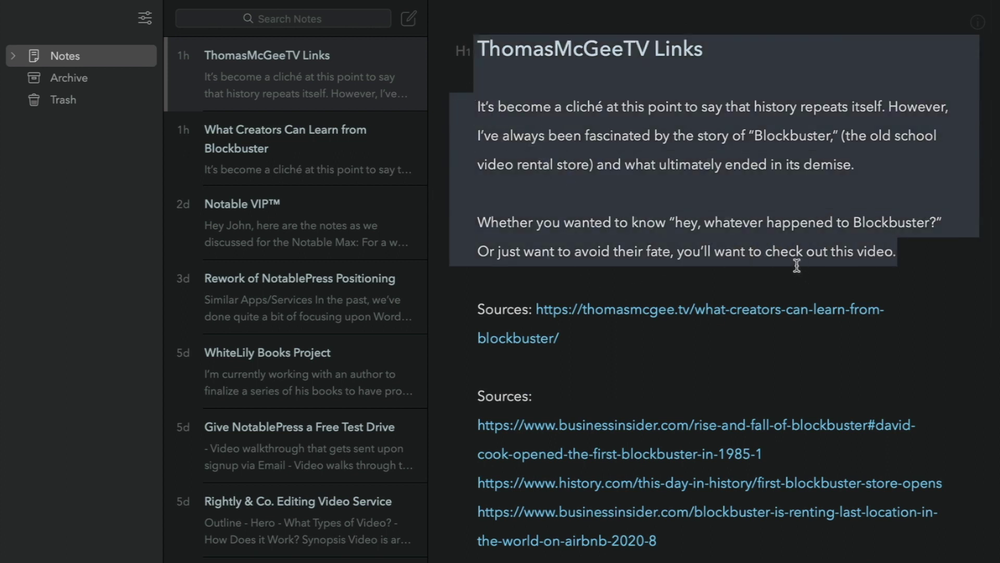
pyautogui.click(666, 219)
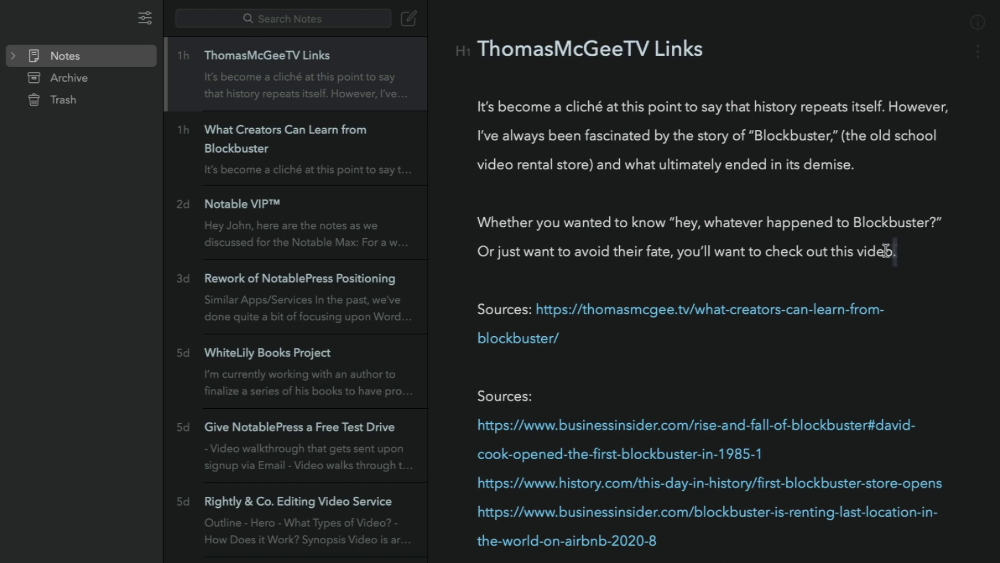
pyautogui.moveTo(887, 251); pyautogui.dragTo(453, 105)
# Step: Review the Sources links, selecting the first Sources line and the resource and connect lines
pyautogui.scroll(-2, 514, 221)
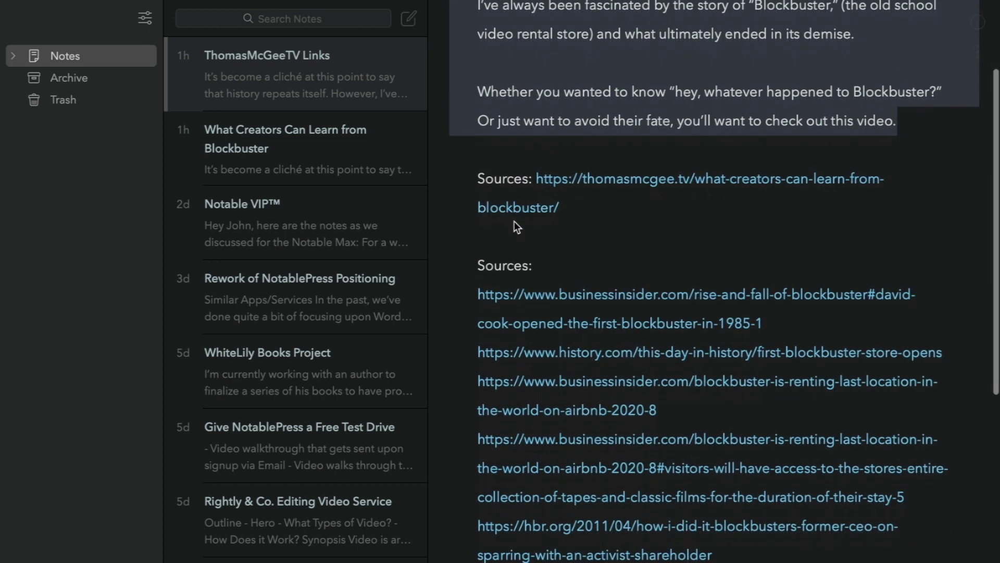
pyautogui.moveTo(586, 210); pyautogui.dragTo(468, 183)
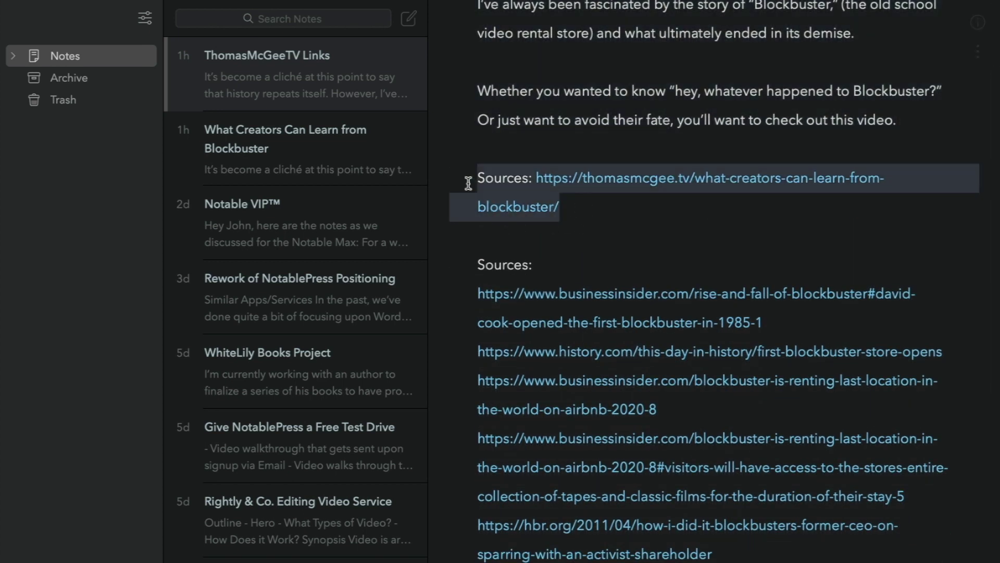
pyautogui.click(627, 239)
pyautogui.scroll(-3, 626, 240)
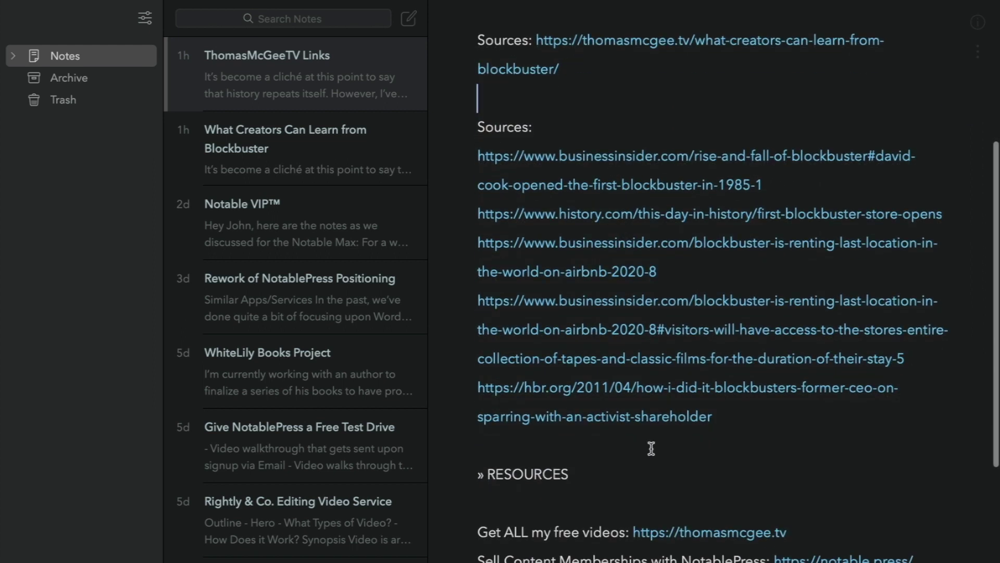
pyautogui.scroll(-2, 651, 448)
pyautogui.scroll(-1, 652, 448)
pyautogui.scroll(2, 652, 448)
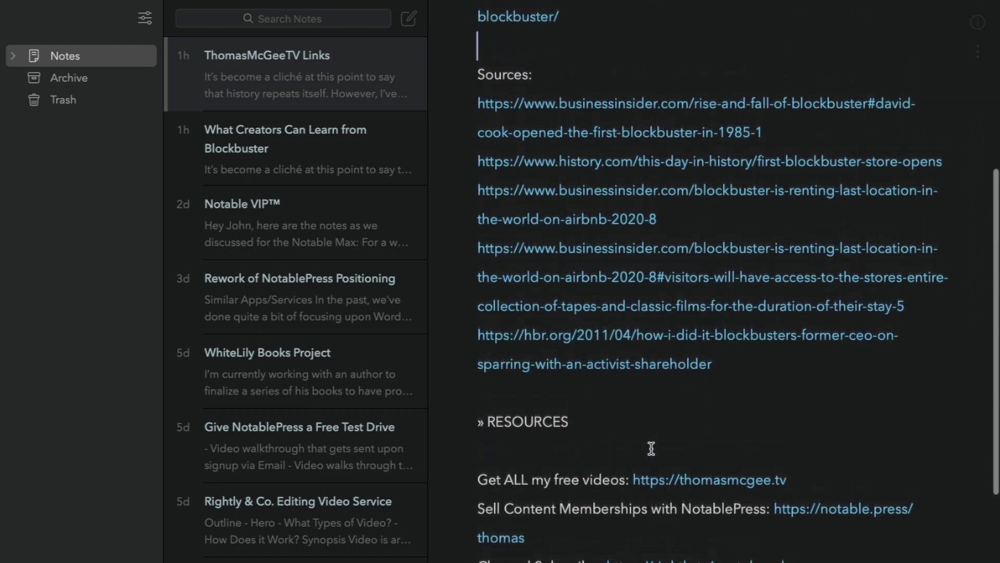
pyautogui.scroll(-4, 652, 448)
pyautogui.scroll(-3, 634, 527)
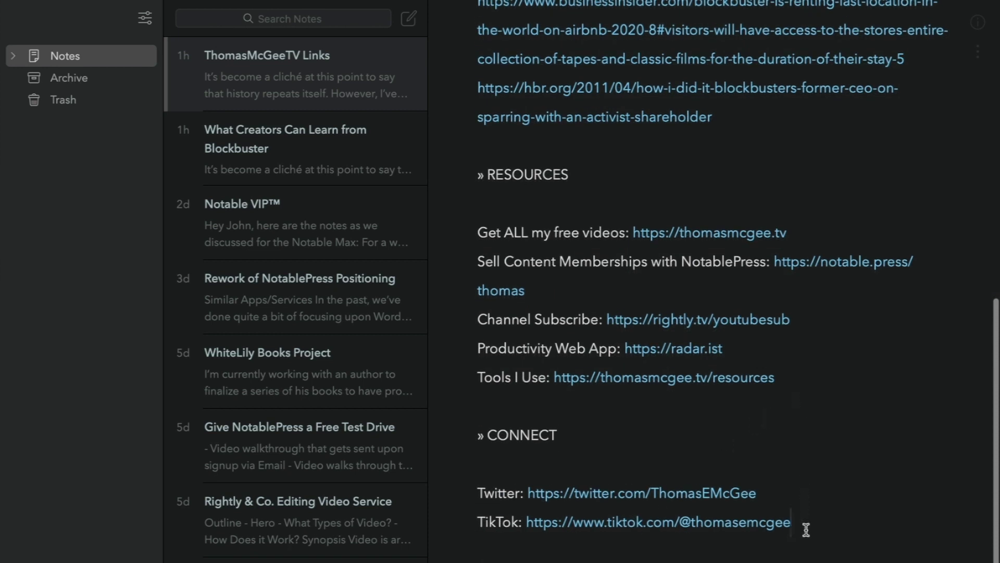
pyautogui.moveTo(806, 530); pyautogui.dragTo(445, 198)
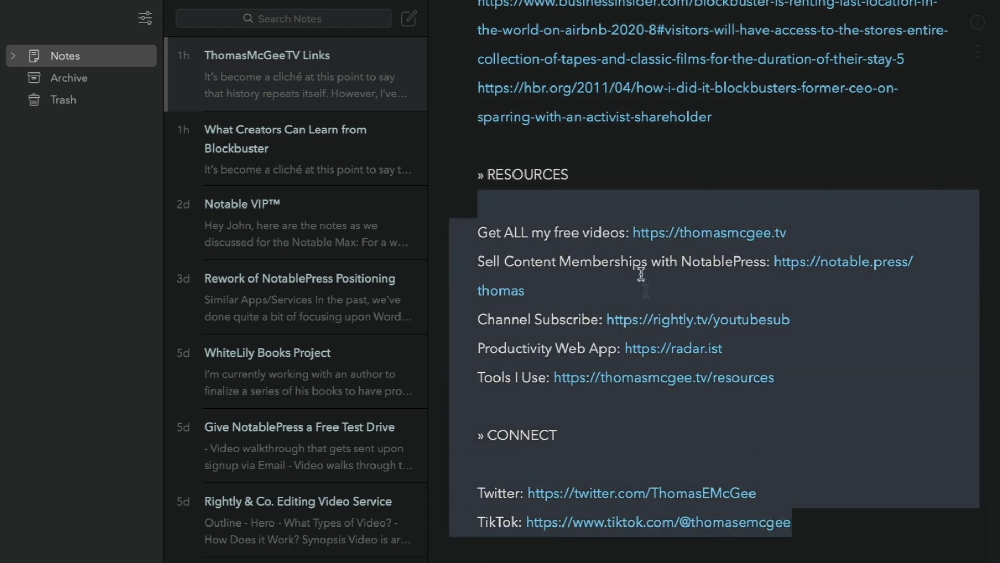
pyautogui.click(599, 176)
# Step: Place the cursor after the hbr.org link, then return to the Things Today list
pyautogui.scroll(15, 672, 471)
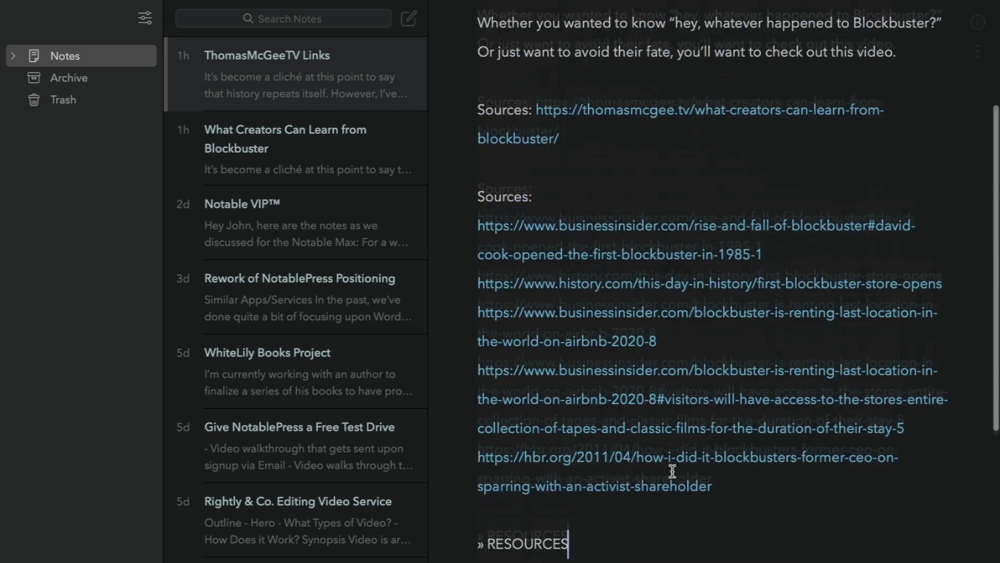
pyautogui.scroll(-10, 764, 236)
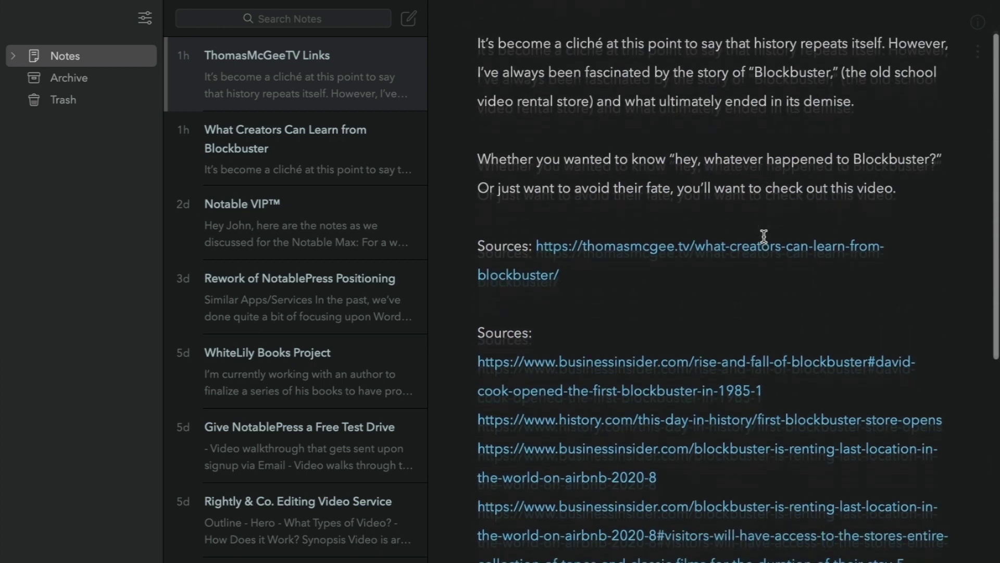
pyautogui.scroll(10, 763, 236)
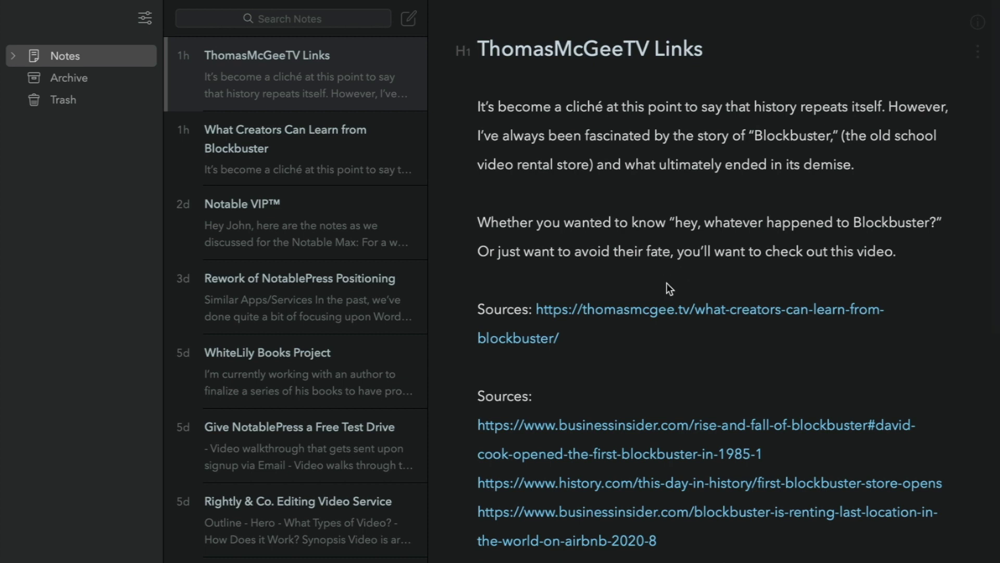
pyautogui.scroll(-9, 667, 283)
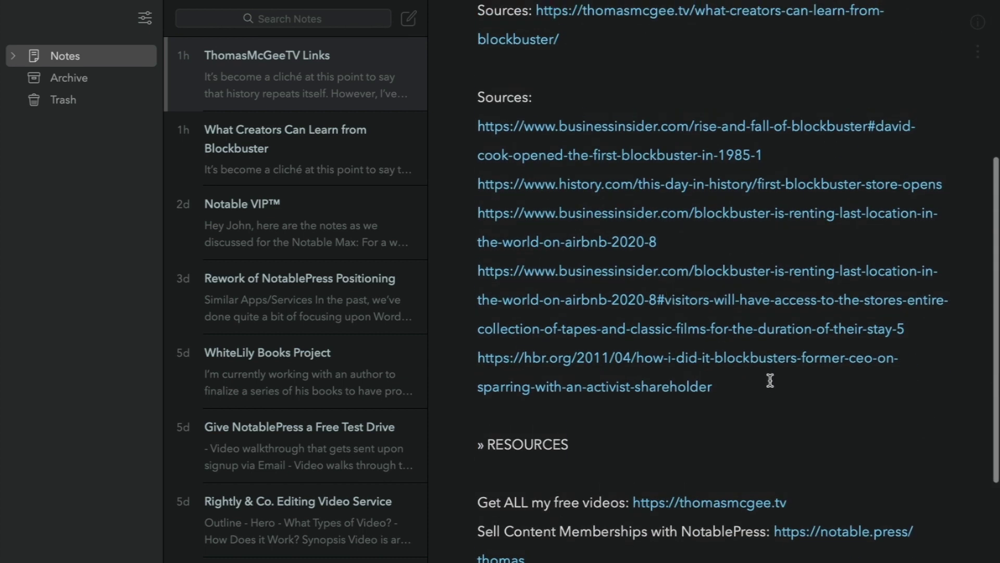
pyautogui.click(751, 384)
pyautogui.scroll(-4, 641, 333)
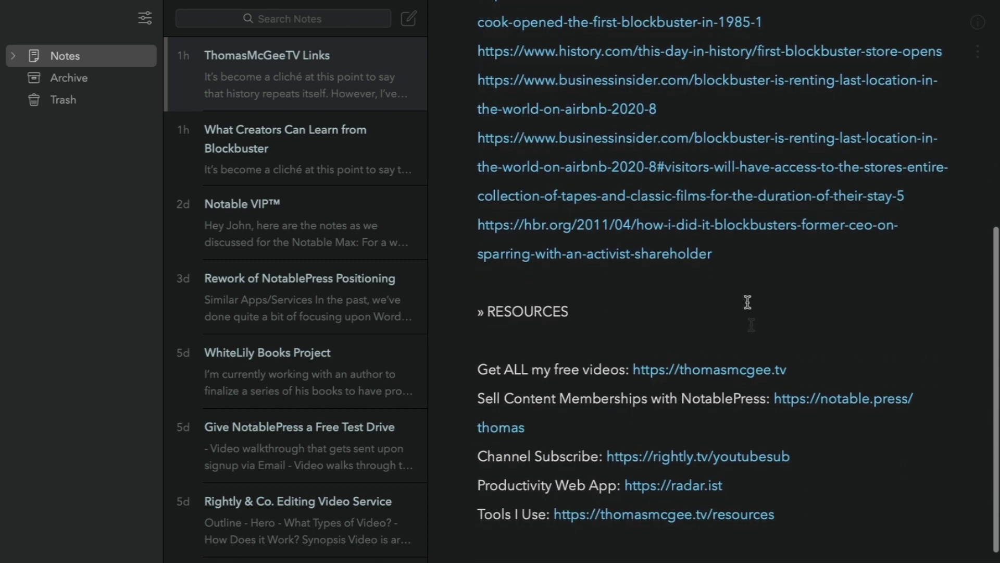
pyautogui.scroll(6, 595, 283)
pyautogui.scroll(-5, 595, 283)
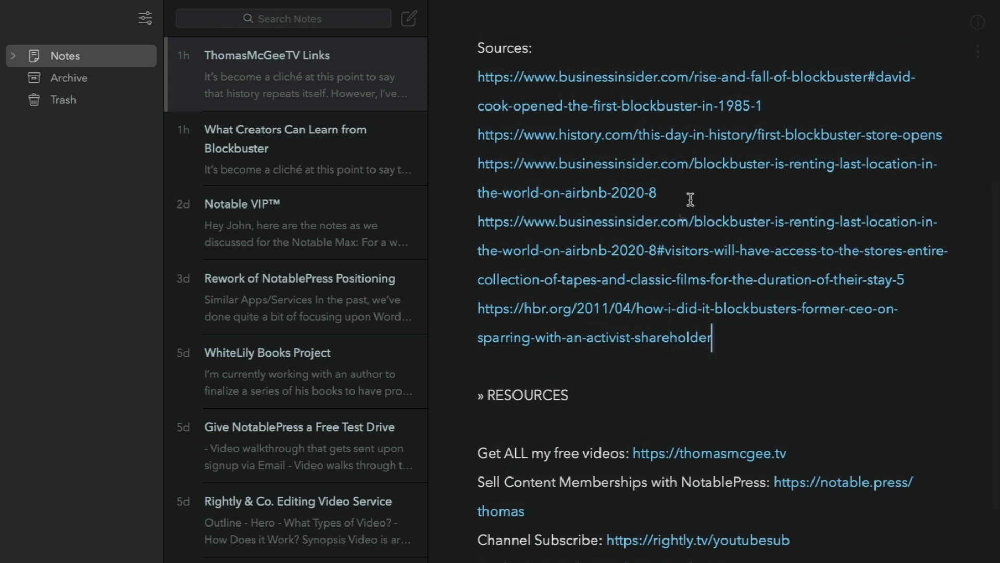
pyautogui.hotkey('ctrl', 'Left')
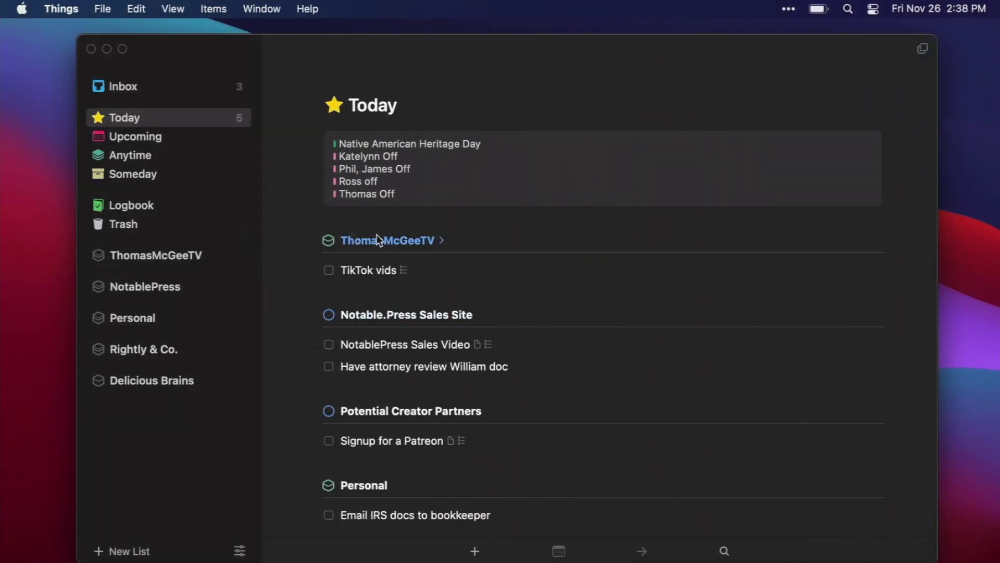
# Step: Read through the 'What Creators Can Learn from Blockbuster' note in Bear and show its info (1457 words, 7m 17s)
pyautogui.hotkey('ctrl', 'Right')
pyautogui.click(326, 141)
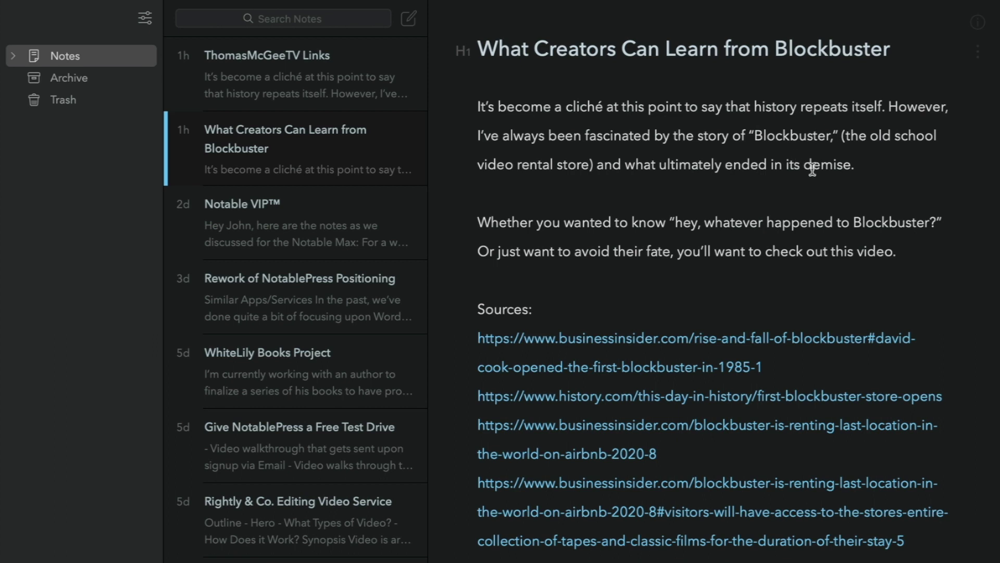
pyautogui.scroll(-1, 822, 171)
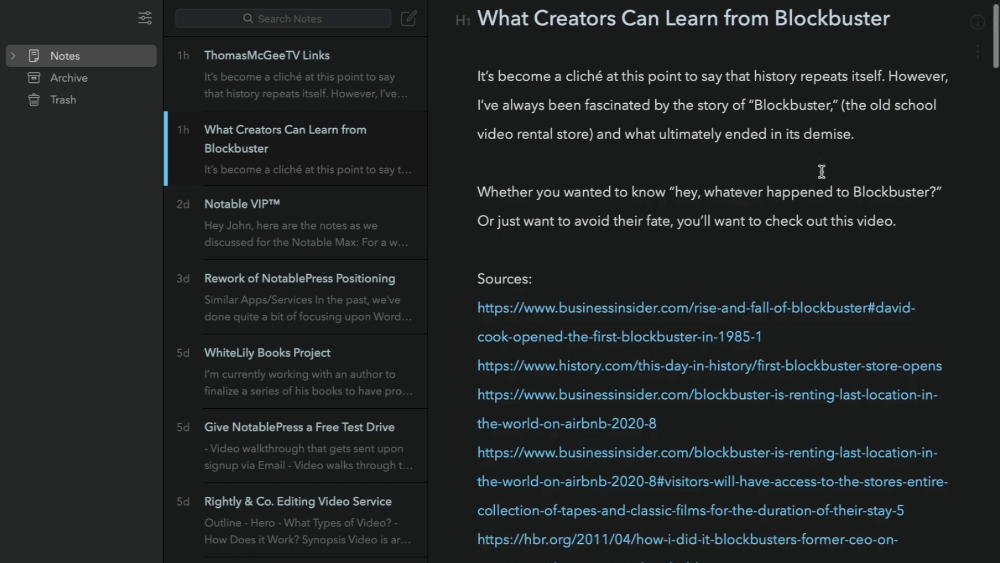
pyautogui.scroll(1, 822, 171)
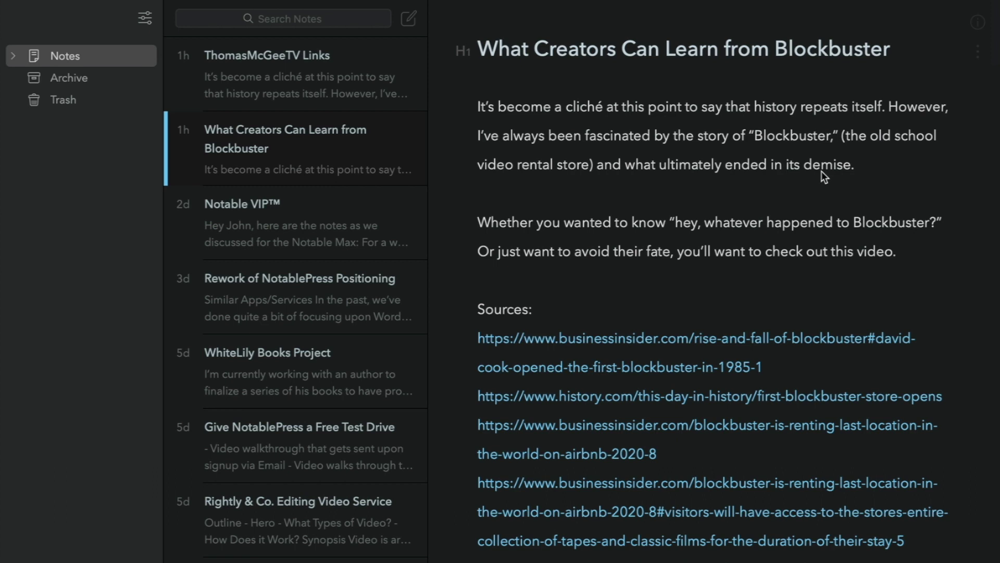
pyautogui.scroll(-5, 845, 177)
pyautogui.scroll(5, 846, 174)
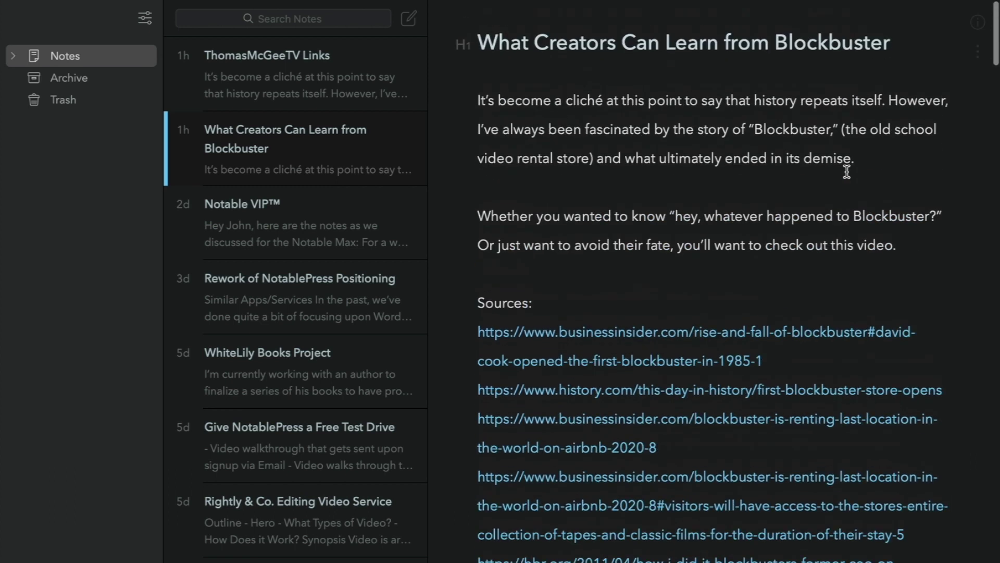
pyautogui.scroll(1, 847, 172)
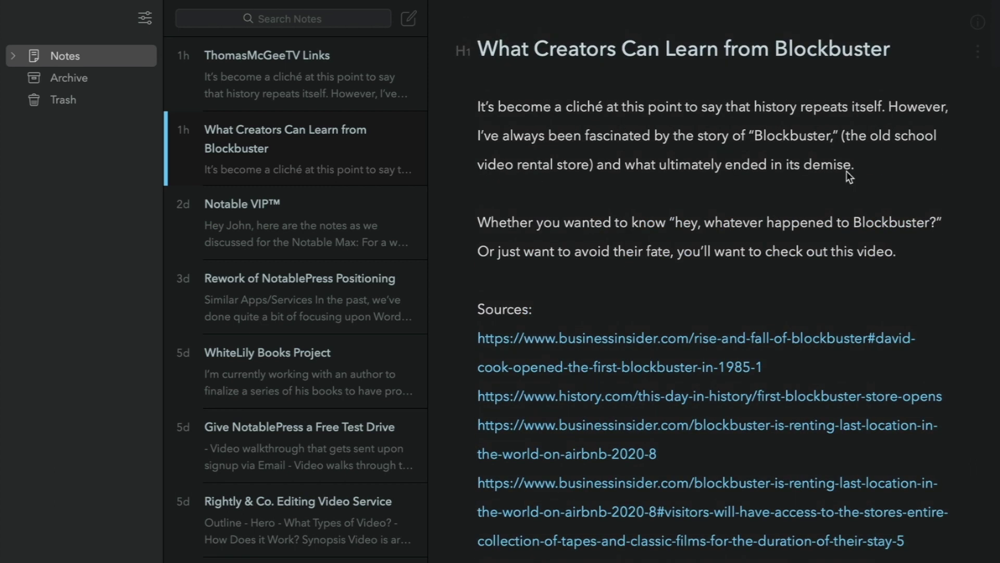
pyautogui.scroll(-10, 846, 171)
pyautogui.scroll(-20, 847, 171)
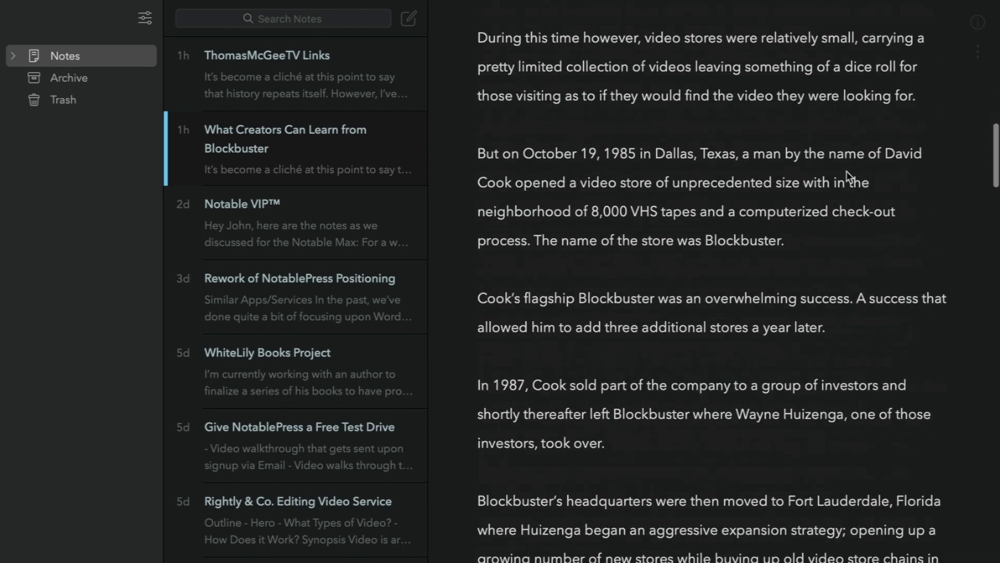
pyautogui.scroll(-20, 846, 177)
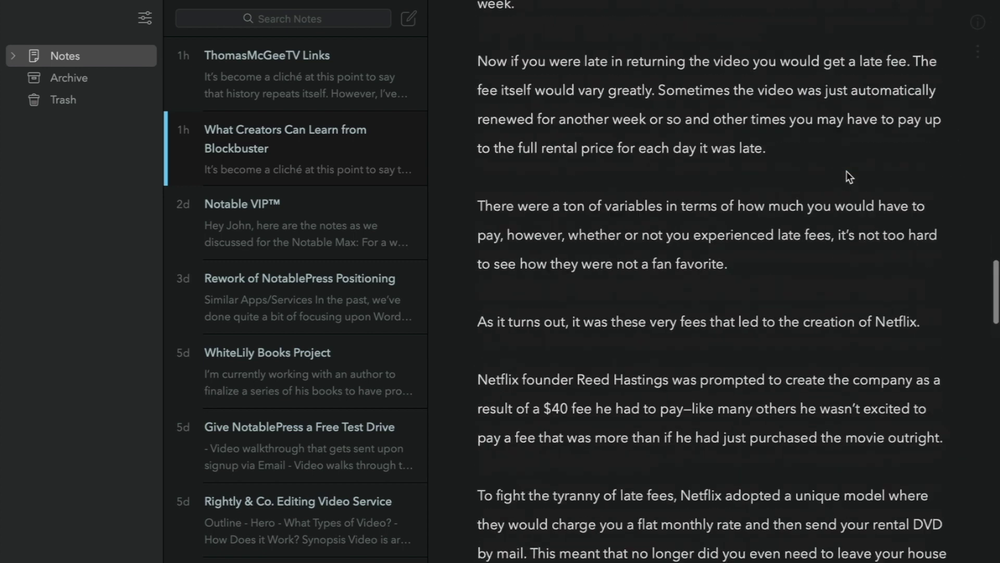
pyautogui.scroll(20, 846, 171)
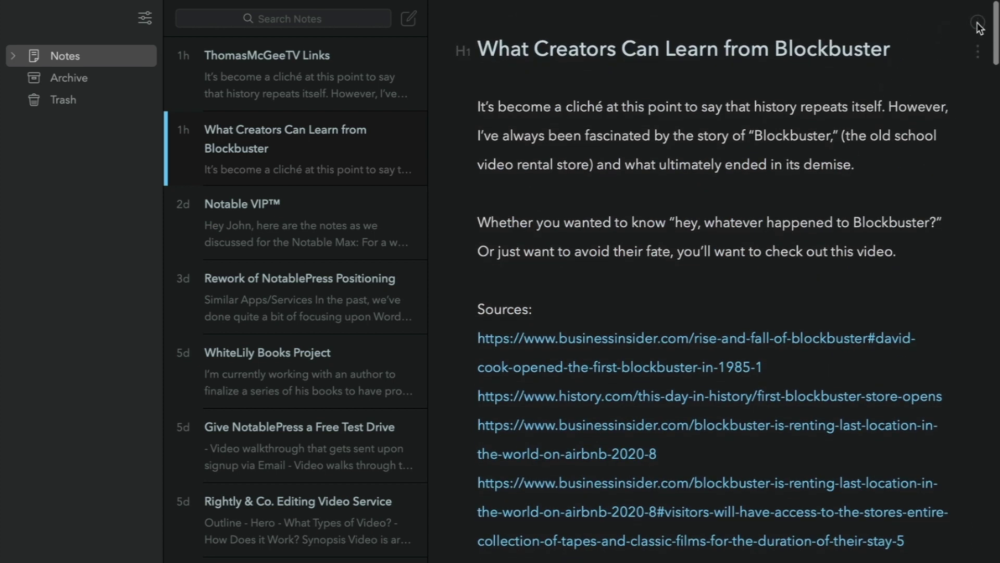
pyautogui.click(978, 23)
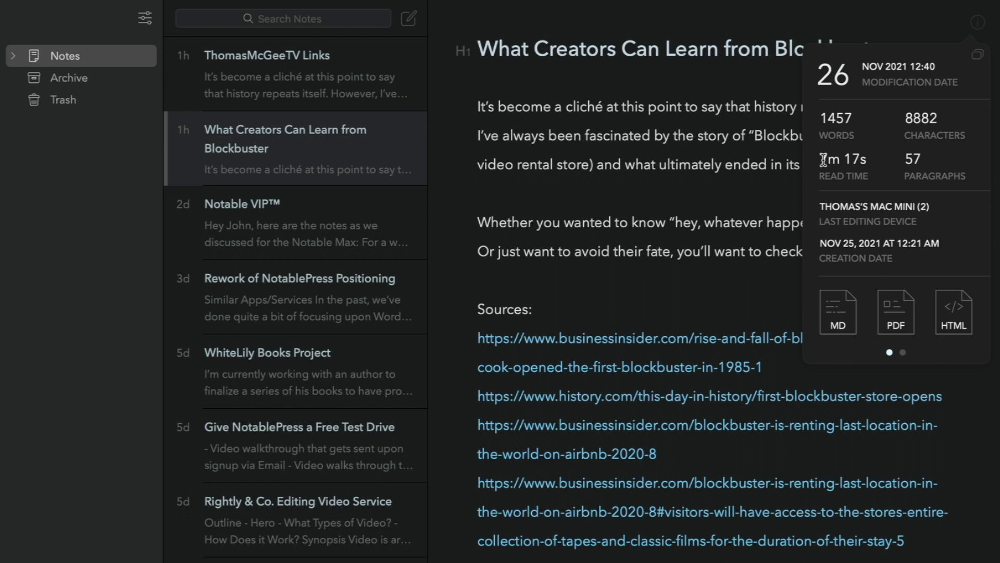
# Step: Close the Blockbuster note's info panel and scroll down through the rest of the note
pyautogui.click(728, 239)
pyautogui.scroll(-10, 692, 288)
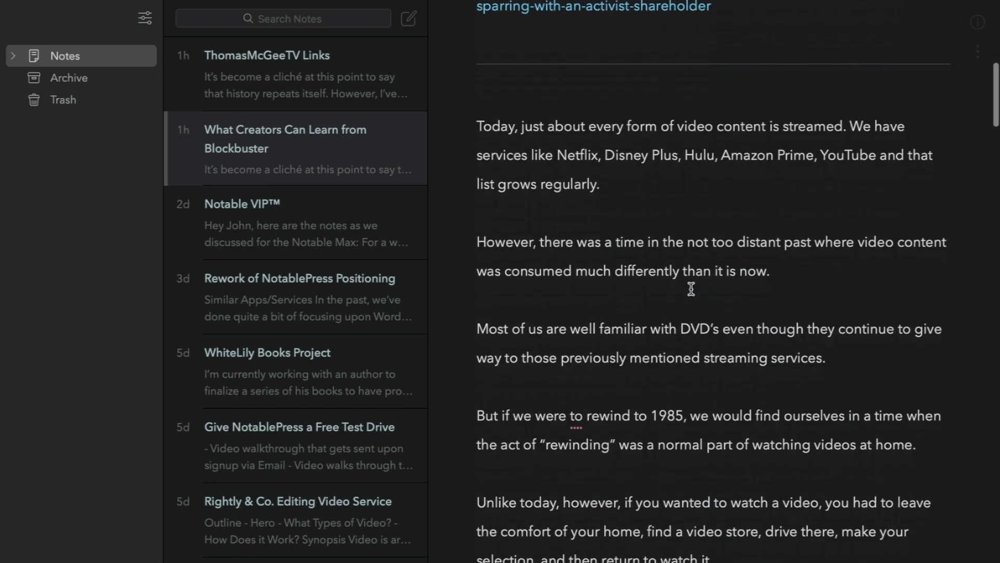
pyautogui.scroll(-6, 691, 289)
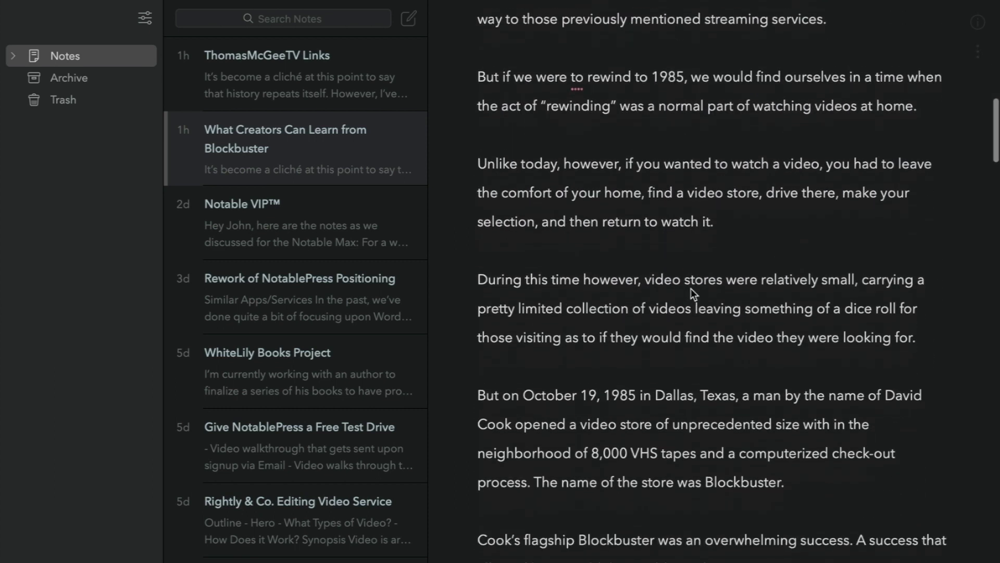
pyautogui.scroll(-6, 691, 288)
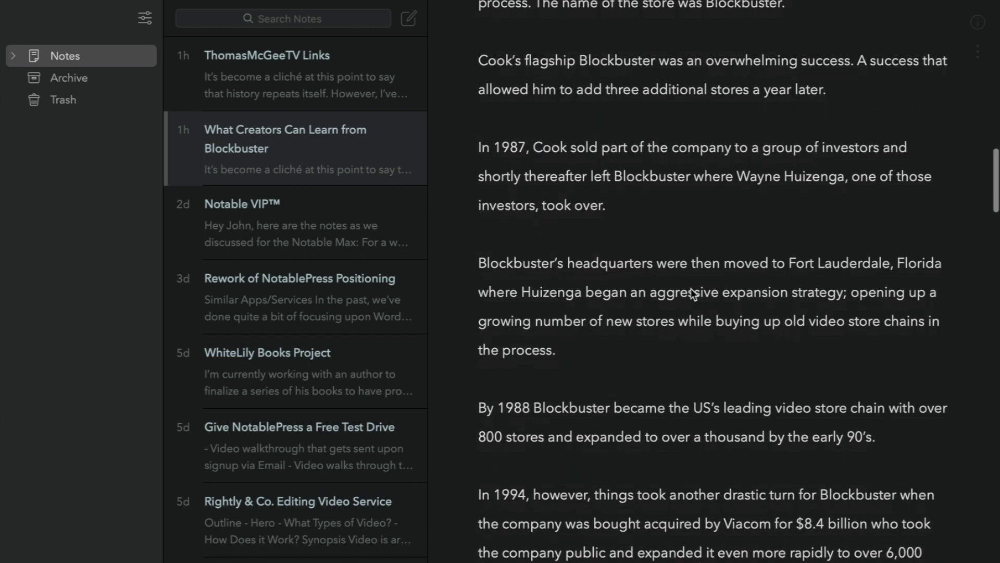
pyautogui.scroll(-8, 608, 462)
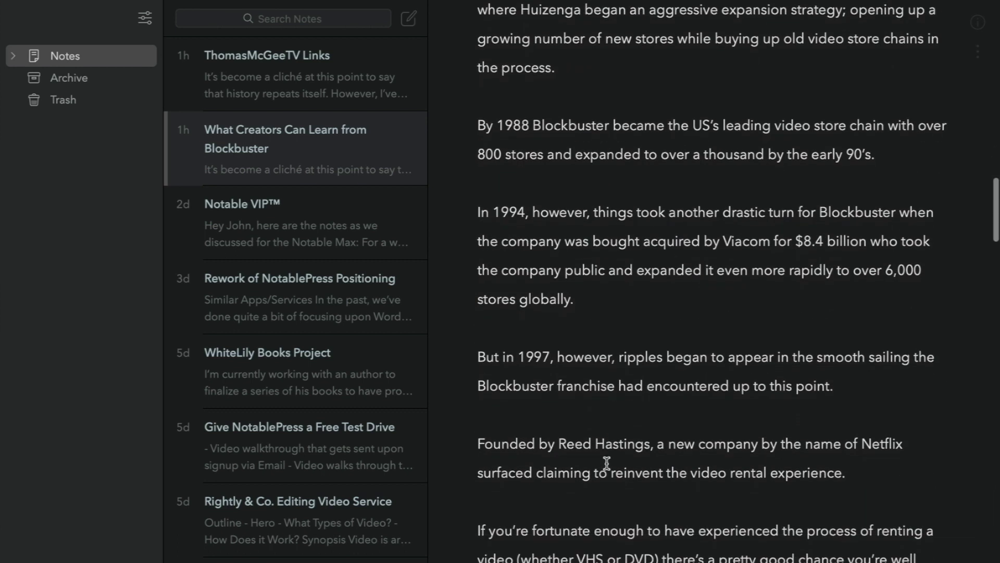
pyautogui.scroll(-8, 608, 462)
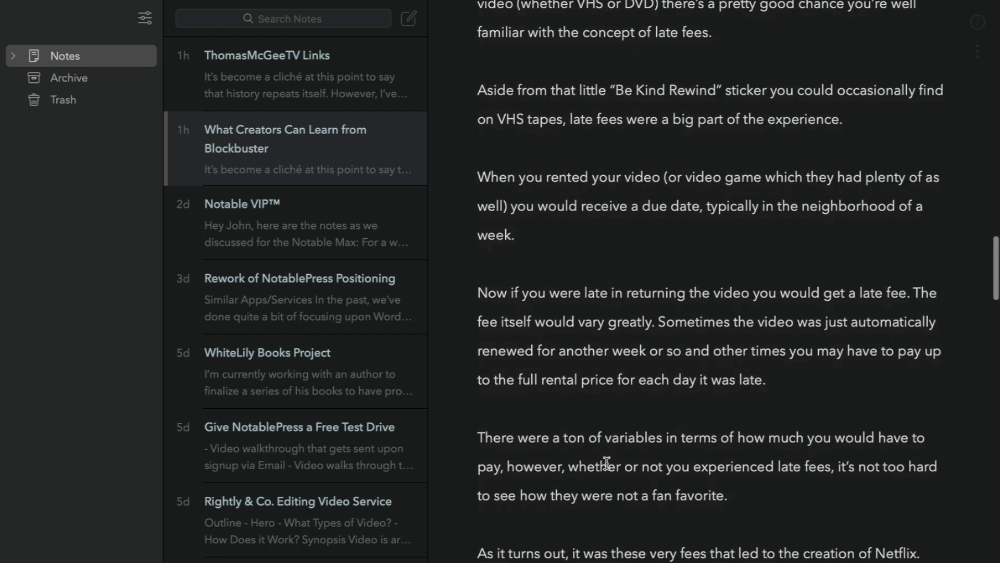
pyautogui.scroll(-5, 606, 462)
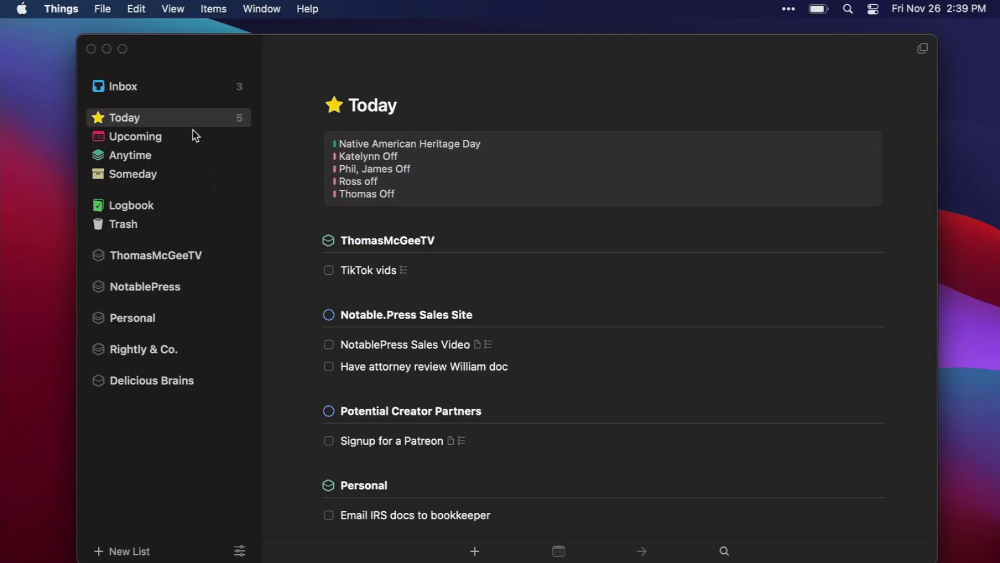
# Step: From the ThomasMcGeeTV project, create a new to-do above the video list with Cmd+N
pyautogui.click(177, 256)
pyautogui.scroll(-3, 530, 323)
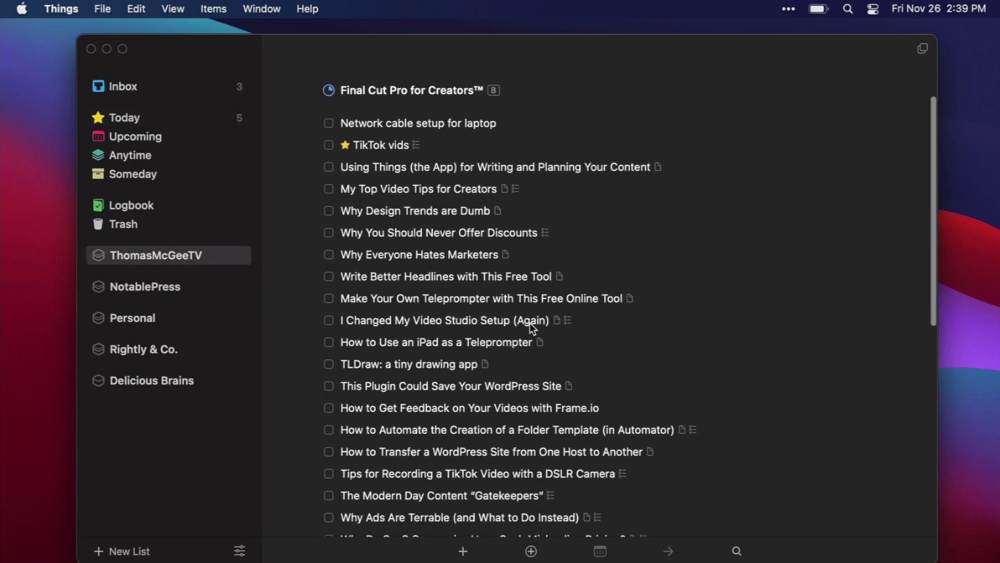
pyautogui.scroll(3, 529, 323)
pyautogui.hotkey('ctrl', 'Right')
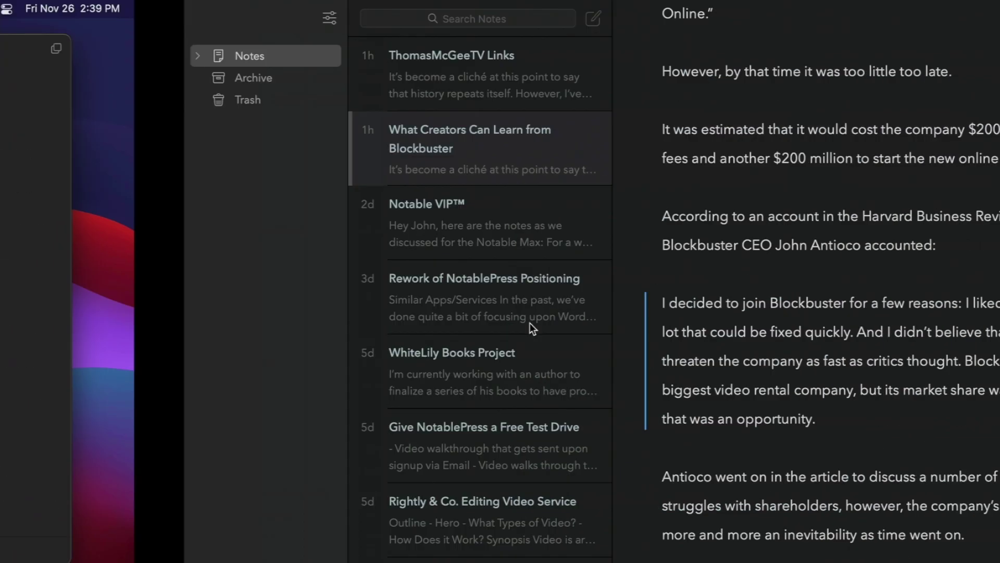
pyautogui.hotkey('ctrl', 'Left')
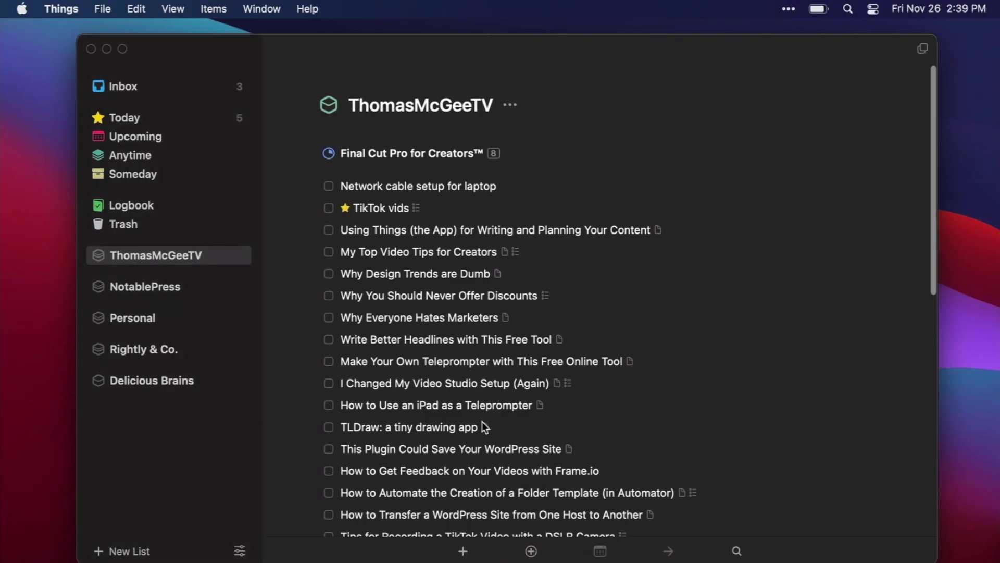
pyautogui.scroll(-3, 483, 422)
pyautogui.scroll(3, 482, 422)
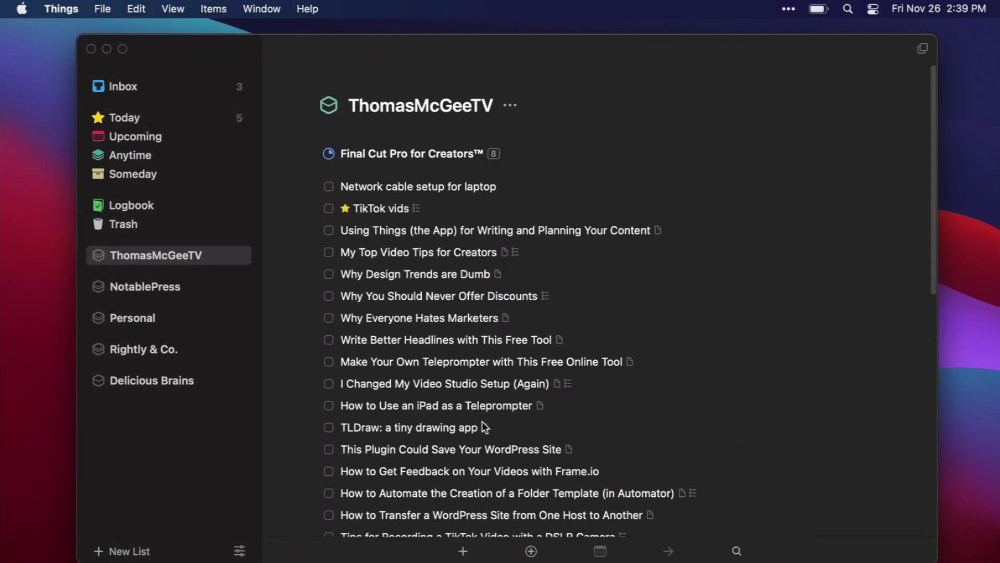
pyautogui.press('super+n')
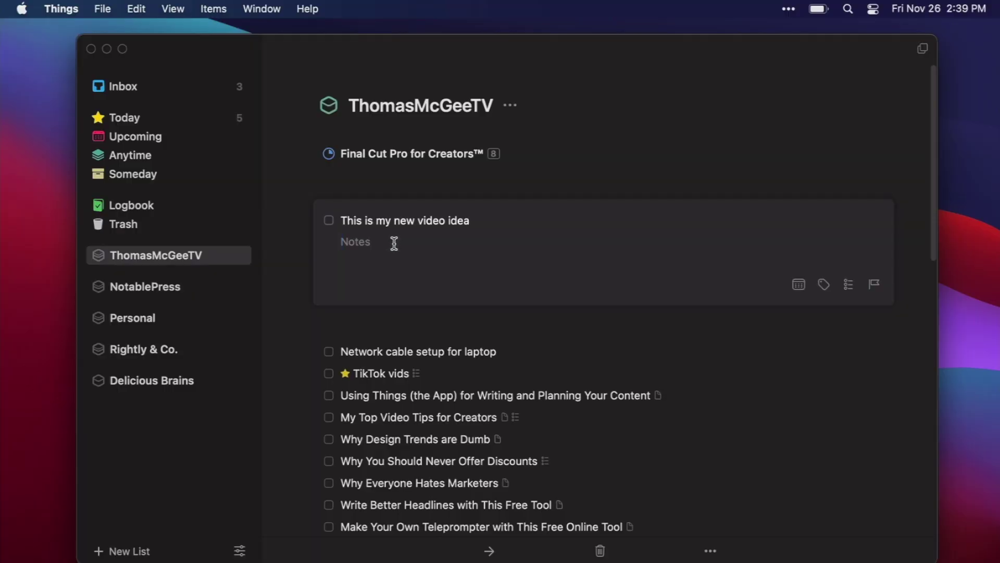
# Step: Add a line below the 'This is the next section' heading and make 'So this is italic' italic
pyautogui.scroll(-1, 394, 243)
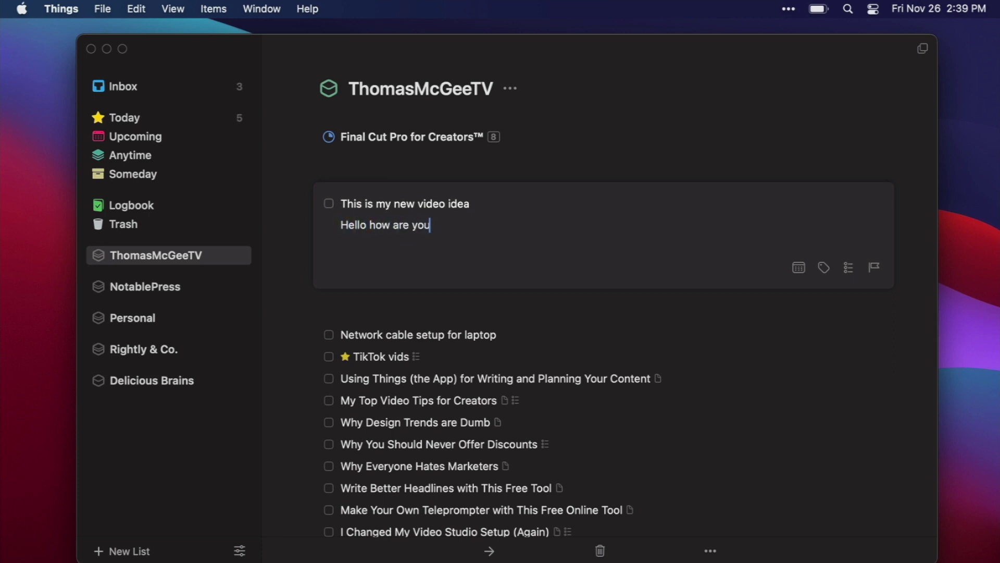
pyautogui.write('is is the next section')
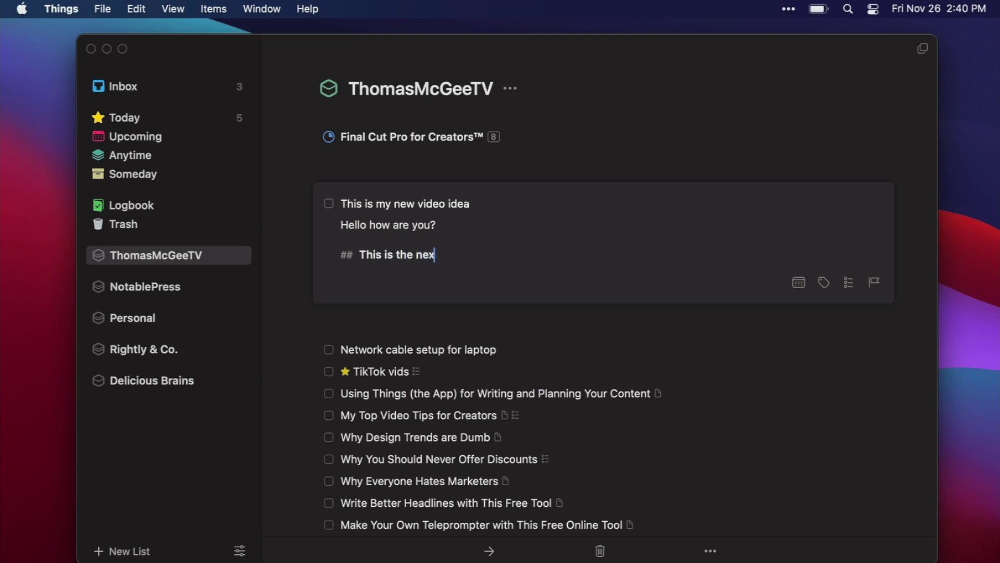
pyautogui.moveTo(490, 257)
pyautogui.mouseDown()
pyautogui.moveTo(327, 251)
pyautogui.moveTo(481, 258)
pyautogui.mouseUp()
pyautogui.click(354, 256)
pyautogui.click(493, 253)
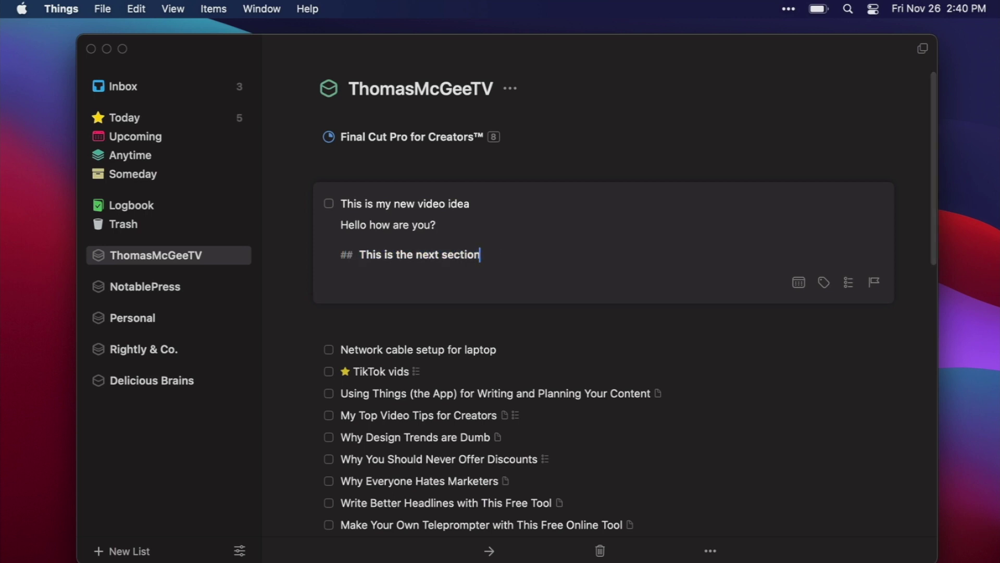
pyautogui.press('Return')
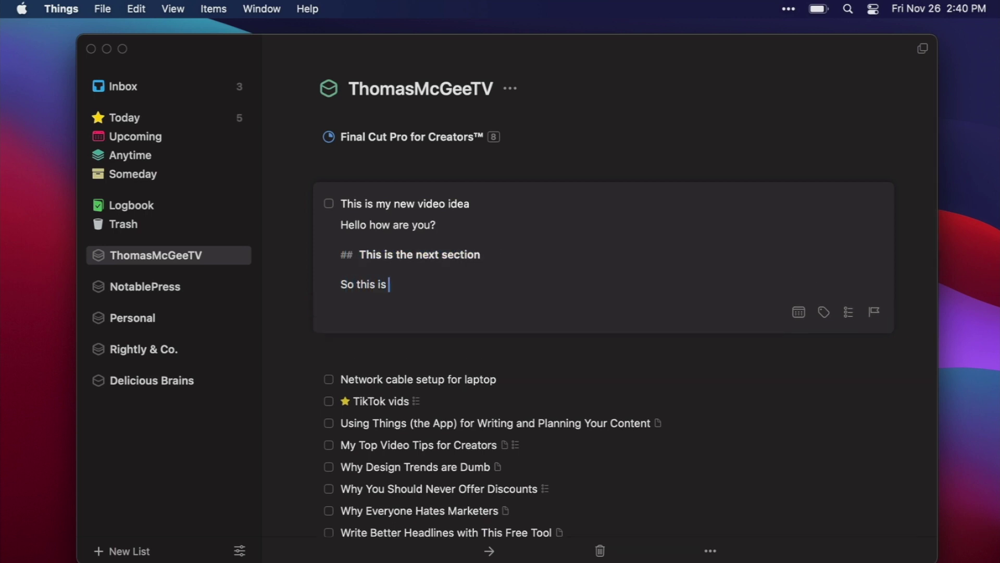
pyautogui.write('c')
pyautogui.tripleClick(457, 293)
pyautogui.press('super+i')
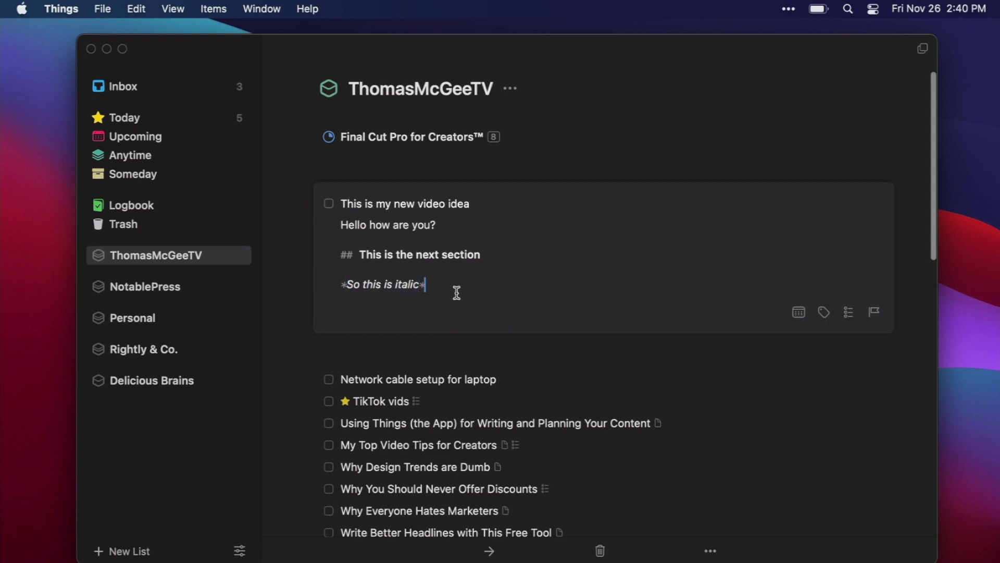
# Step: Add a row of dashes under the italic text to render a horizontal divider
pyautogui.press('Return')
pyautogui.press('Return')
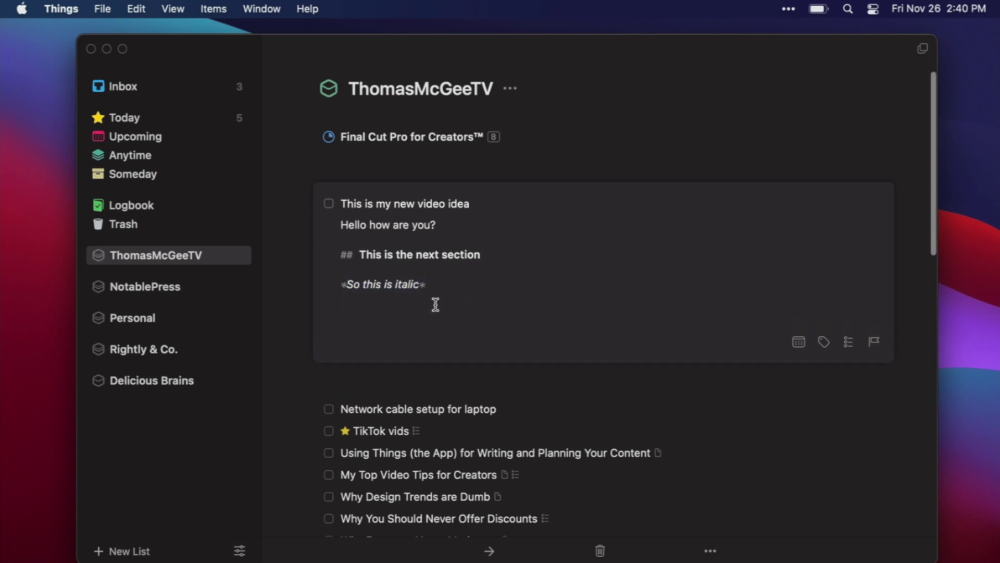
pyautogui.moveTo(436, 304); pyautogui.dragTo(358, 208)
pyautogui.click(381, 298)
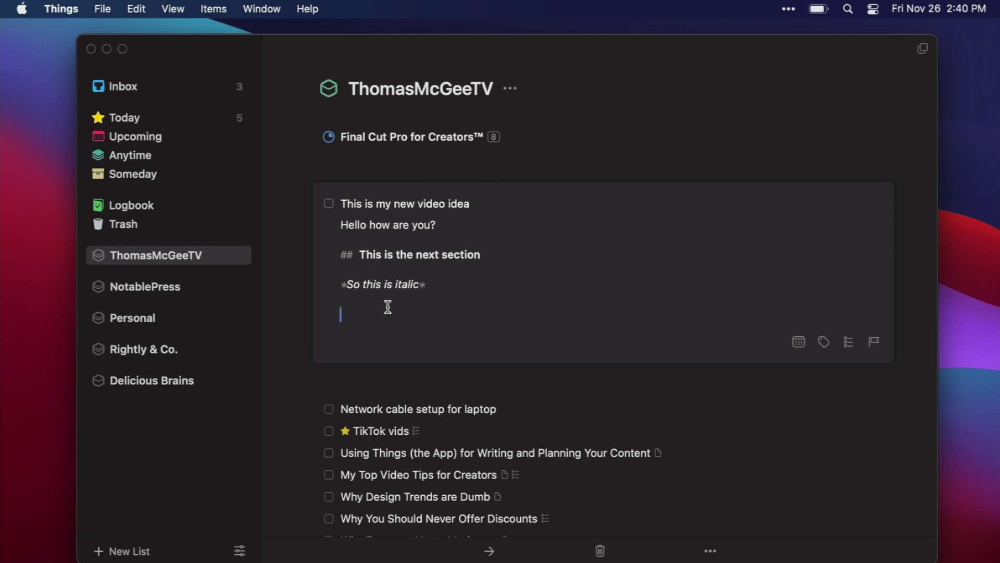
pyautogui.scroll(-2, 389, 307)
pyautogui.scroll(3, 389, 307)
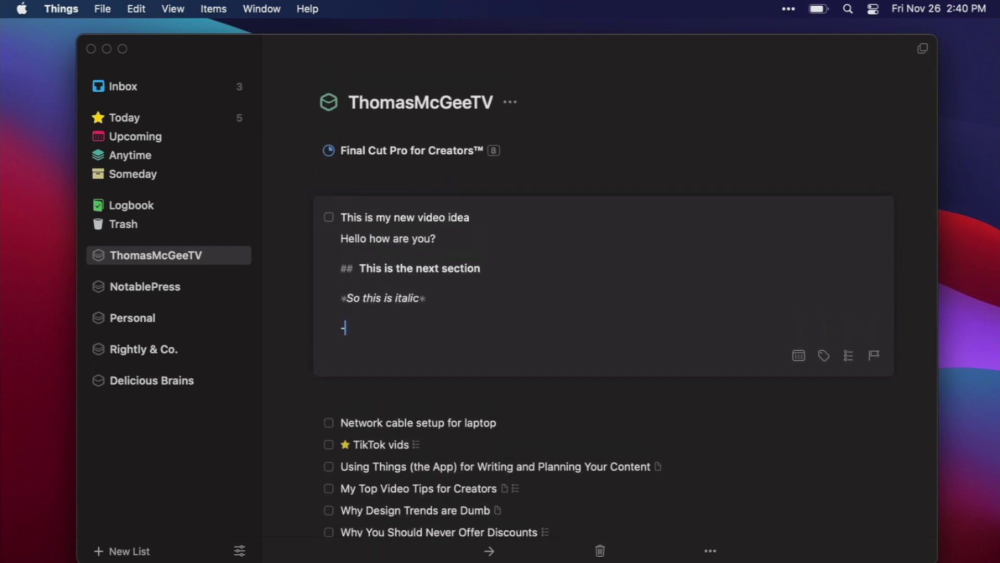
pyautogui.press('Return')
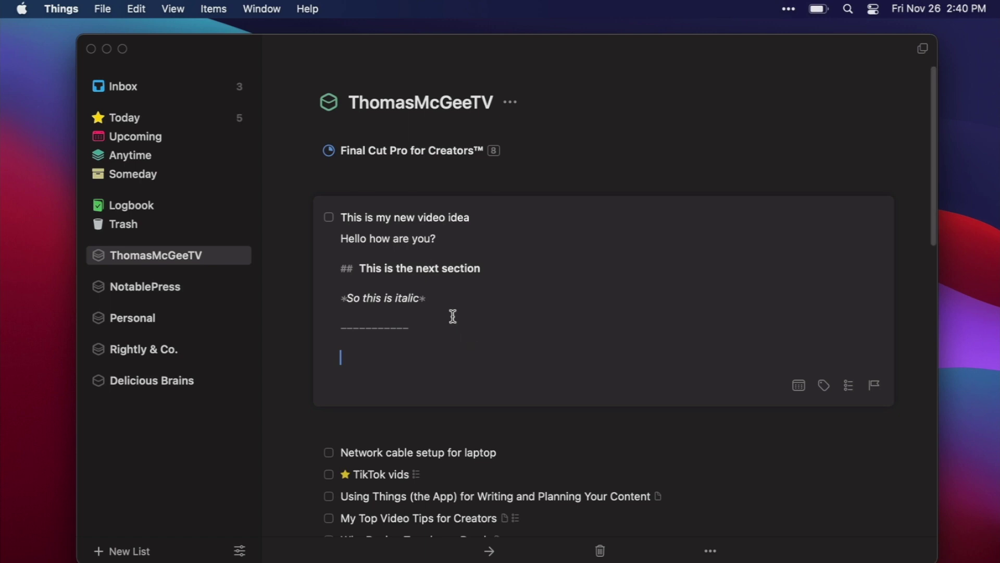
pyautogui.scroll(-2, 388, 343)
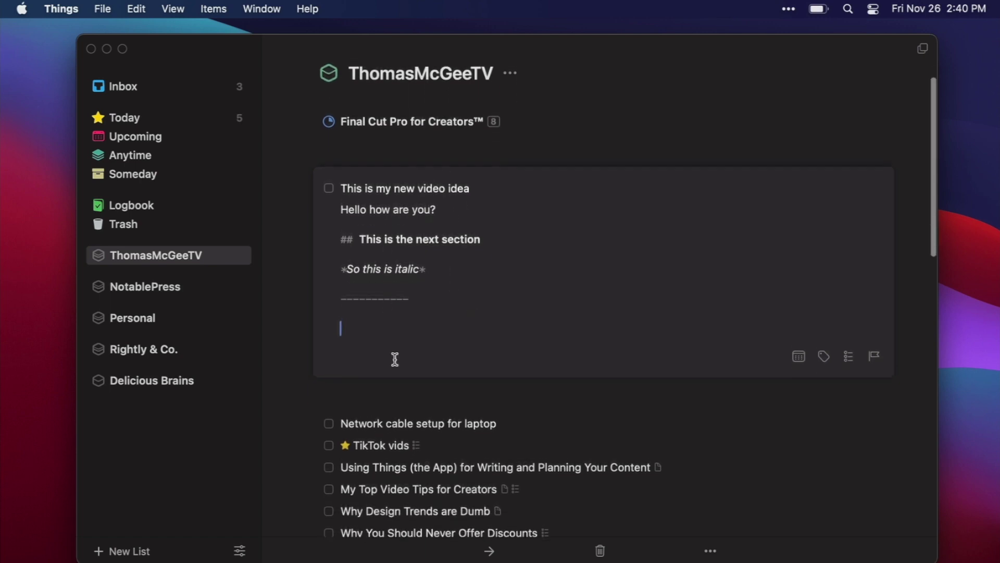
pyautogui.hotkey('ctrl', 'Right')
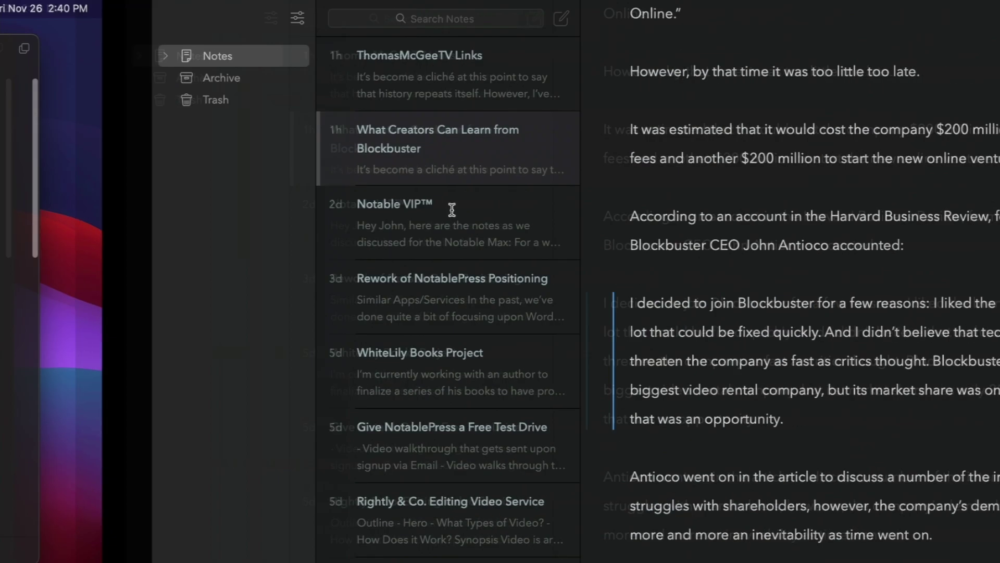
pyautogui.scroll(-15, 618, 253)
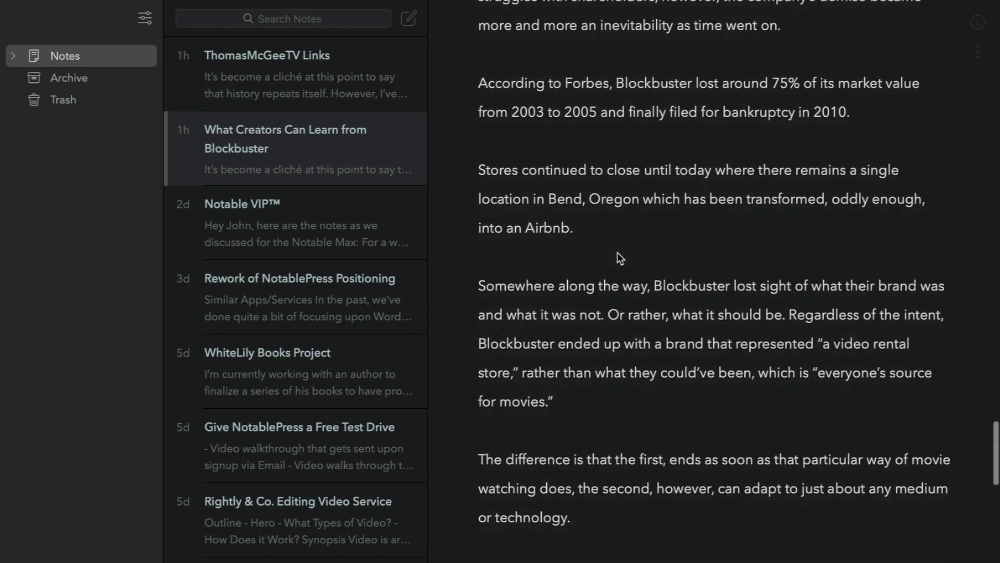
pyautogui.scroll(15, 617, 252)
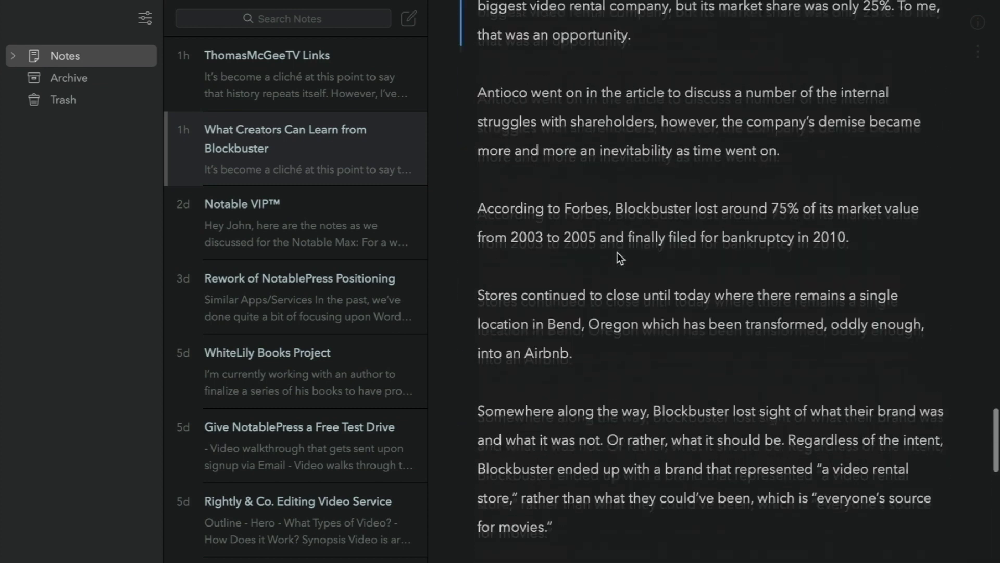
pyautogui.hotkey('ctrl', 'Left')
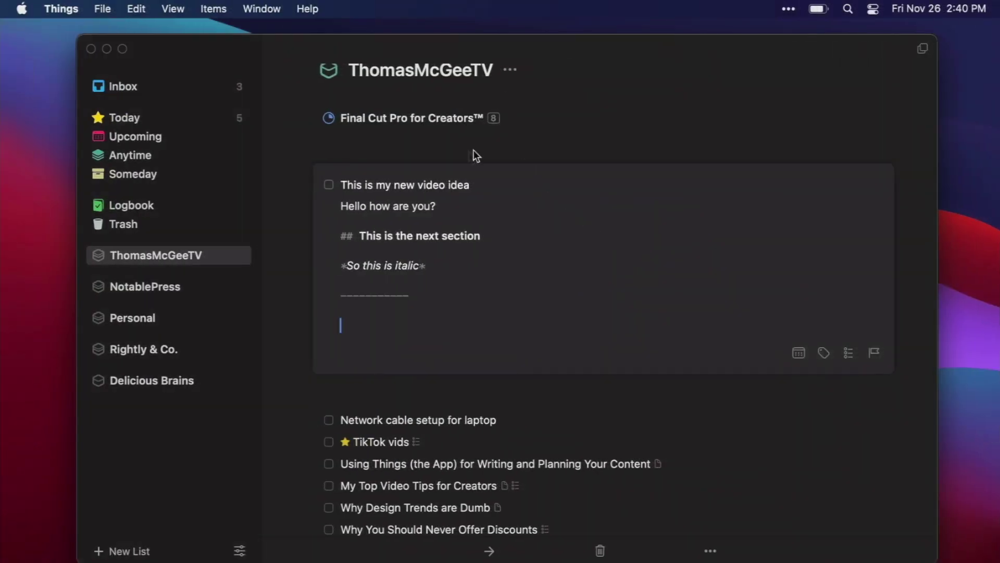
pyautogui.click(458, 153)
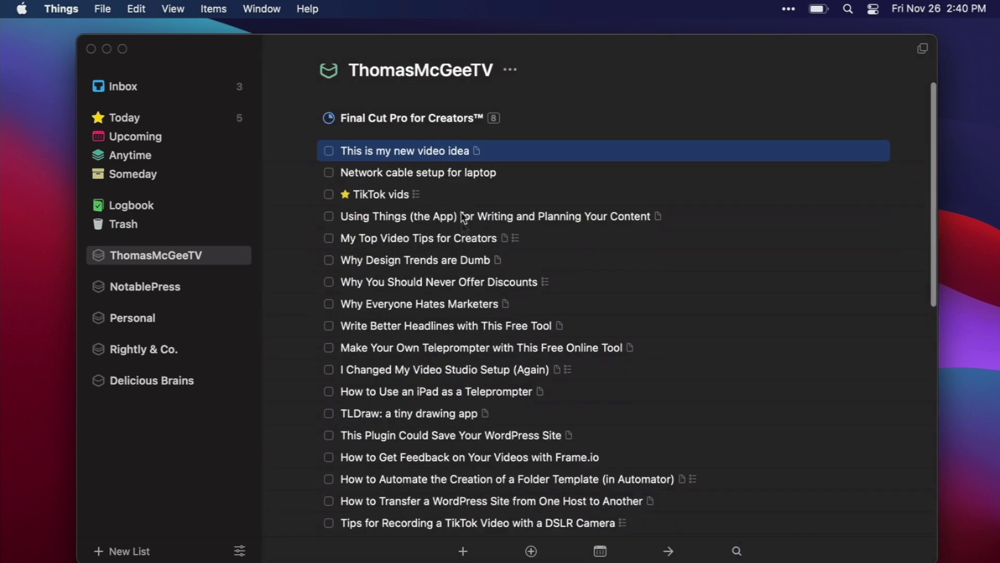
pyautogui.doubleClick(412, 150)
pyautogui.scroll(-2, 458, 312)
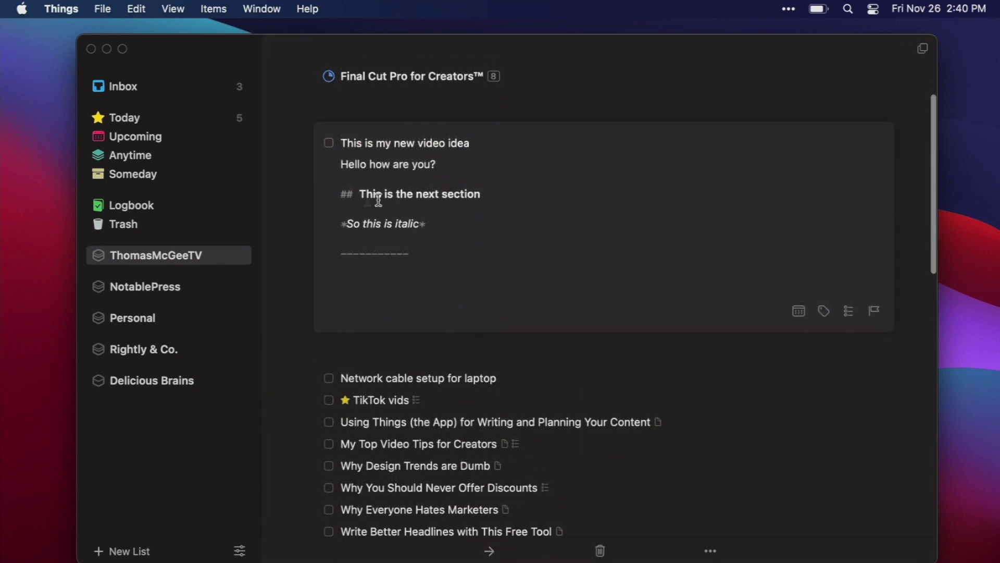
pyautogui.scroll(-10, 396, 305)
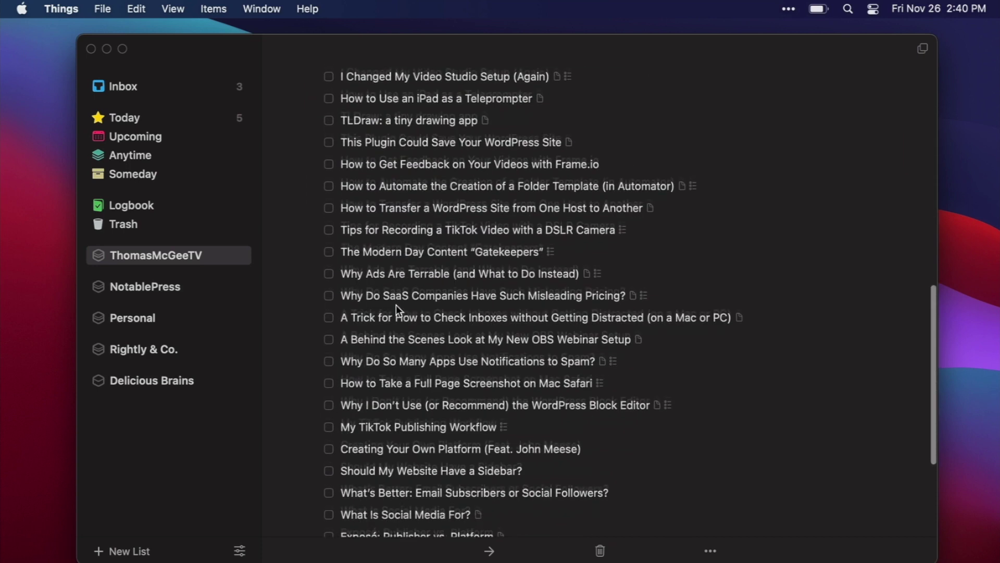
pyautogui.scroll(12, 396, 304)
pyautogui.click(673, 150)
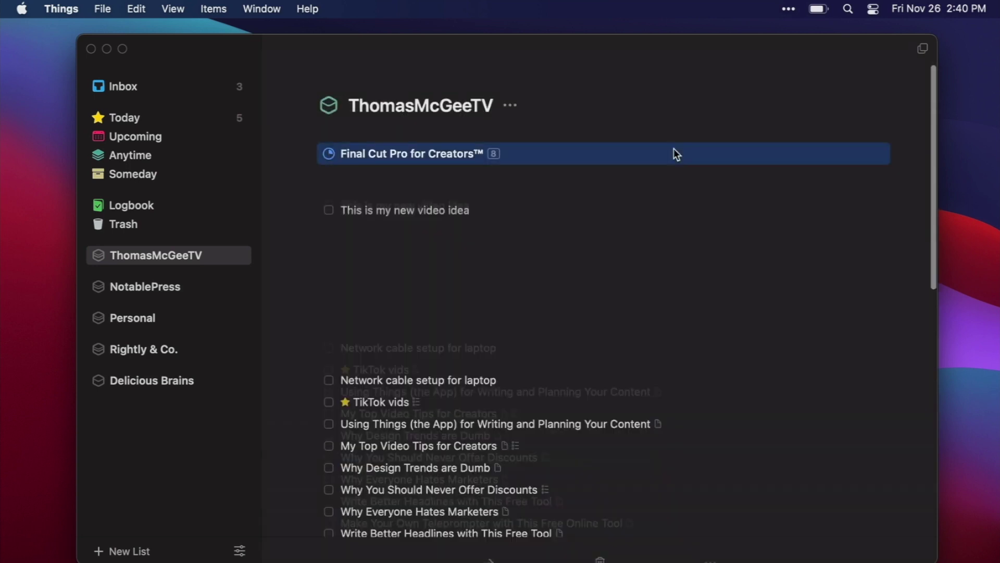
pyautogui.click(386, 186)
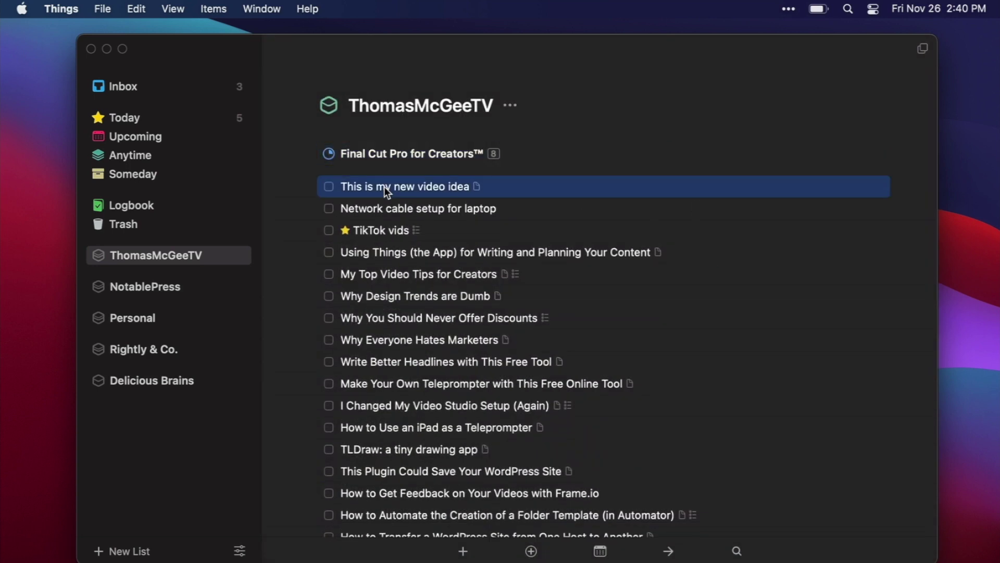
pyautogui.doubleClick(384, 187)
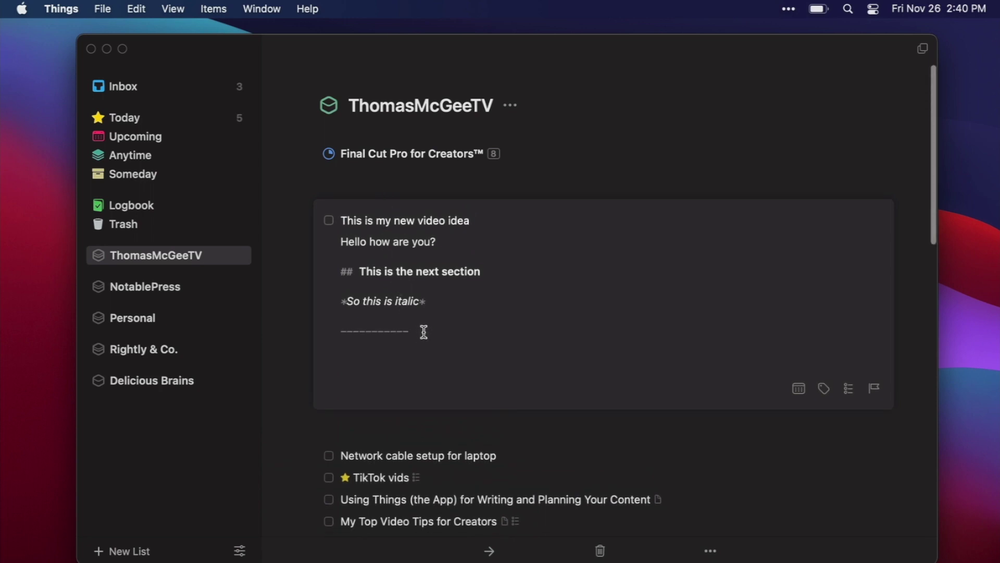
# Step: Below the divider, add bullet lines '- Bullets', 'More bullets' and 'And more stuff'
pyautogui.press('Return')
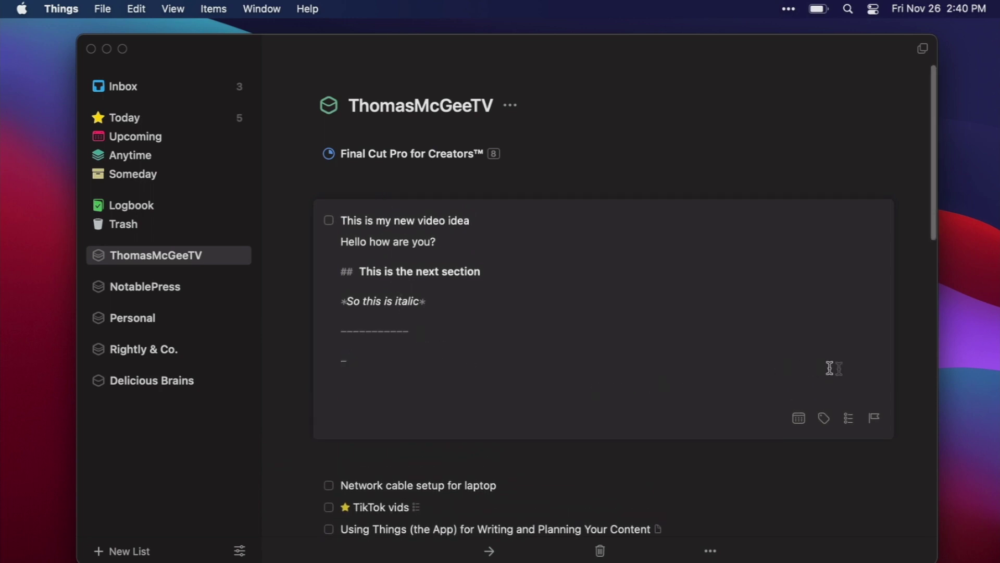
pyautogui.click(847, 419)
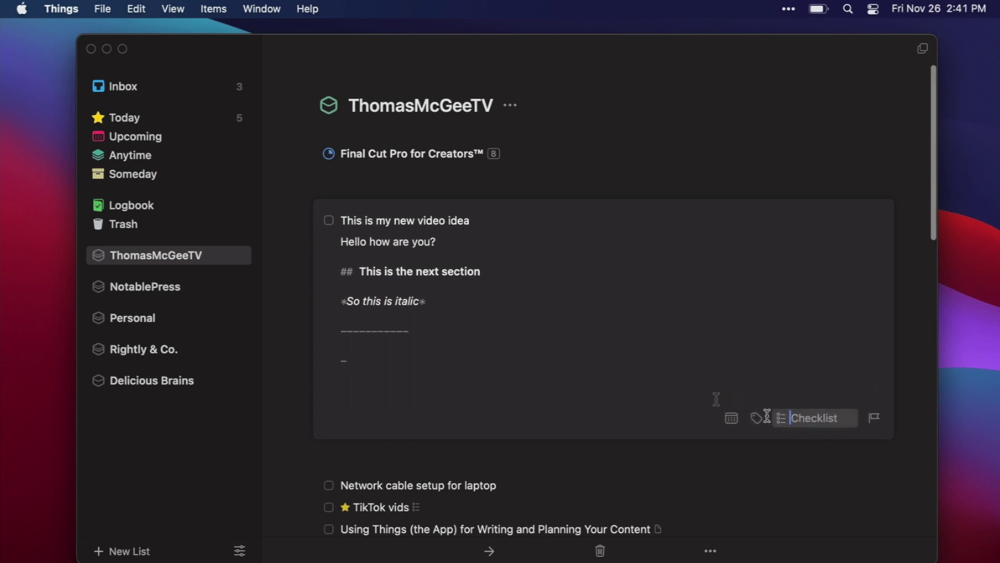
pyautogui.click(333, 361)
pyautogui.write('- Bul')
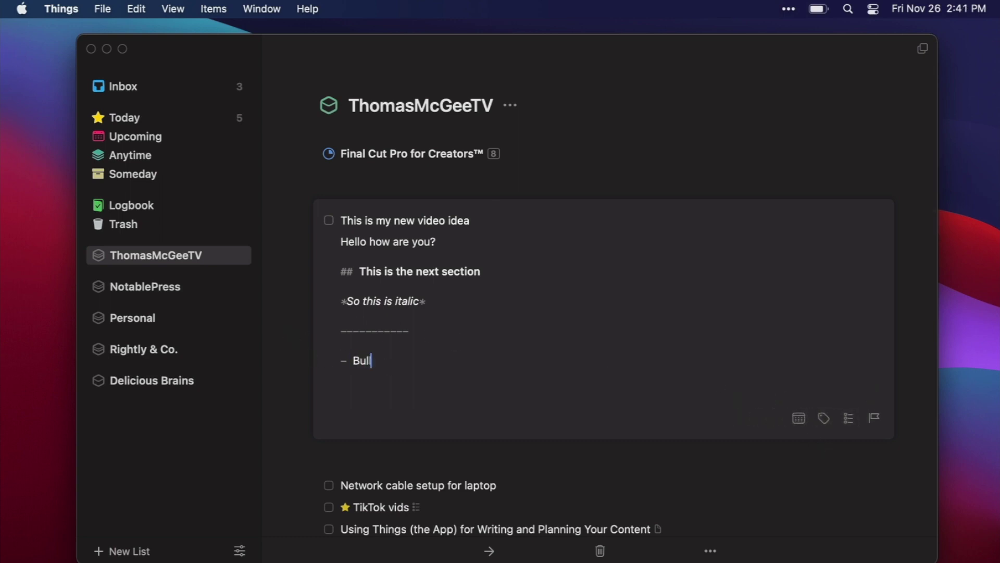
pyautogui.write('lets')
pyautogui.press('Return')
pyautogui.write('More bullets')
pyautogui.press('Return')
pyautogui.write('And more stuff')
# Step: Select all the text in the to-do's notes and delete it
pyautogui.scroll(-3, 487, 346)
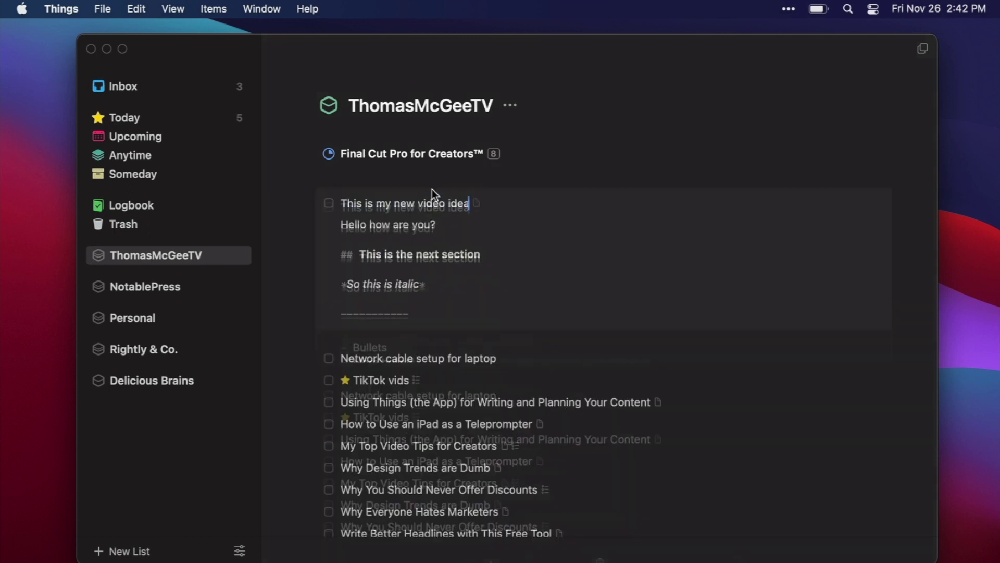
pyautogui.moveTo(468, 392); pyautogui.dragTo(317, 238)
pyautogui.press('BackSpace')
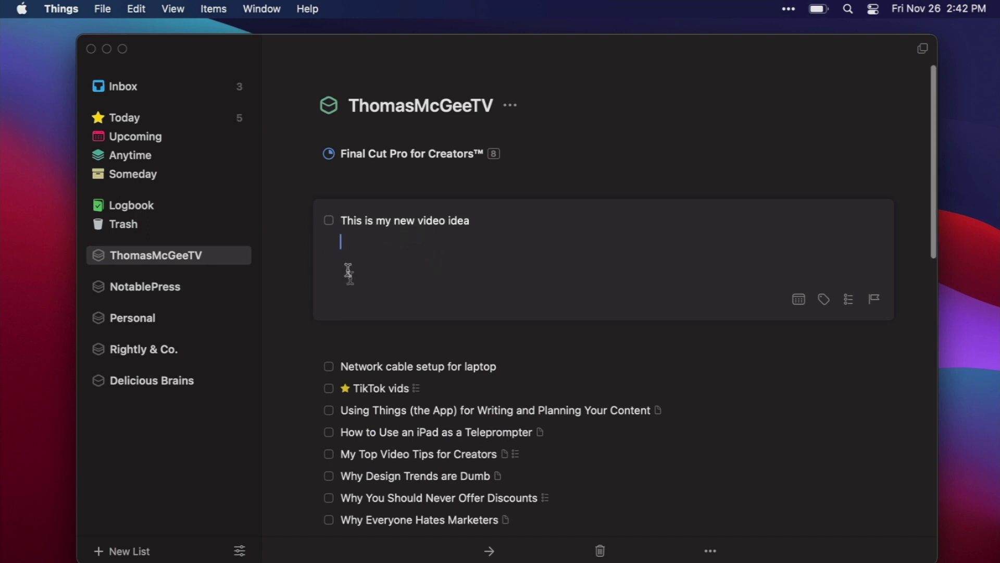
# Step: Put the cursor back in the video-idea to-do's now-empty notes
pyautogui.click(343, 241)
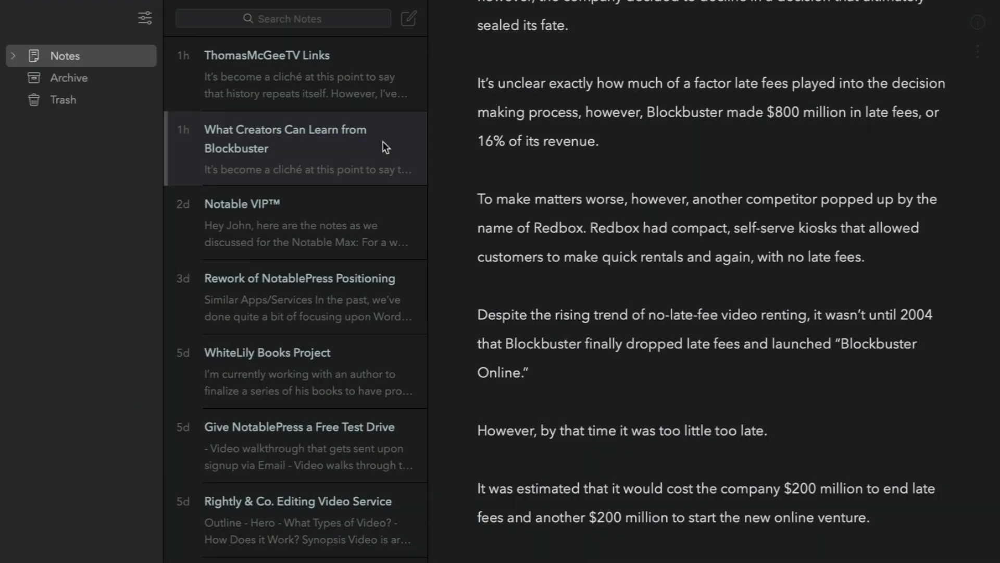
pyautogui.scroll(20, 651, 157)
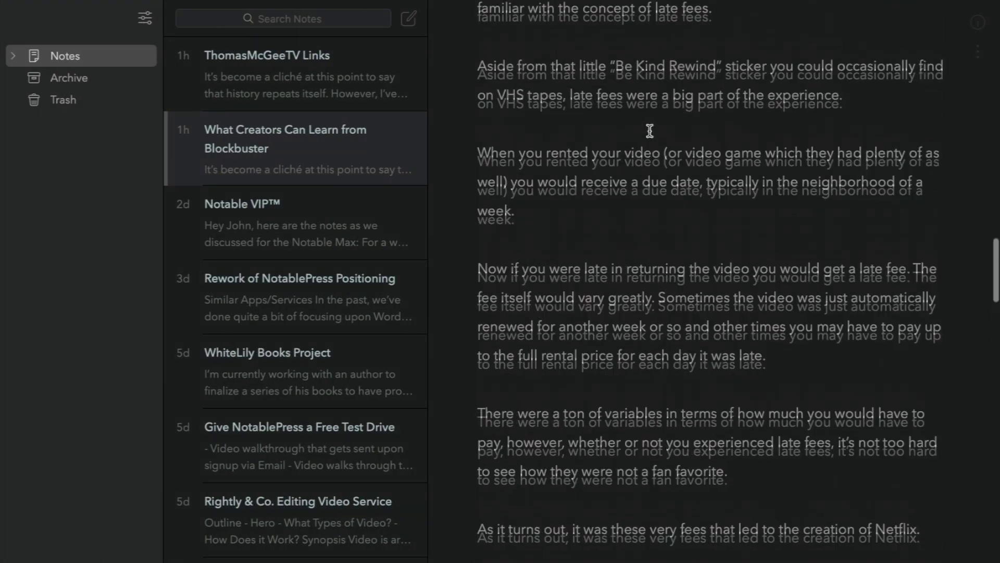
# Step: Copy the Blockbuster note's link in Bear and paste it into the Things notes
pyautogui.click(973, 51)
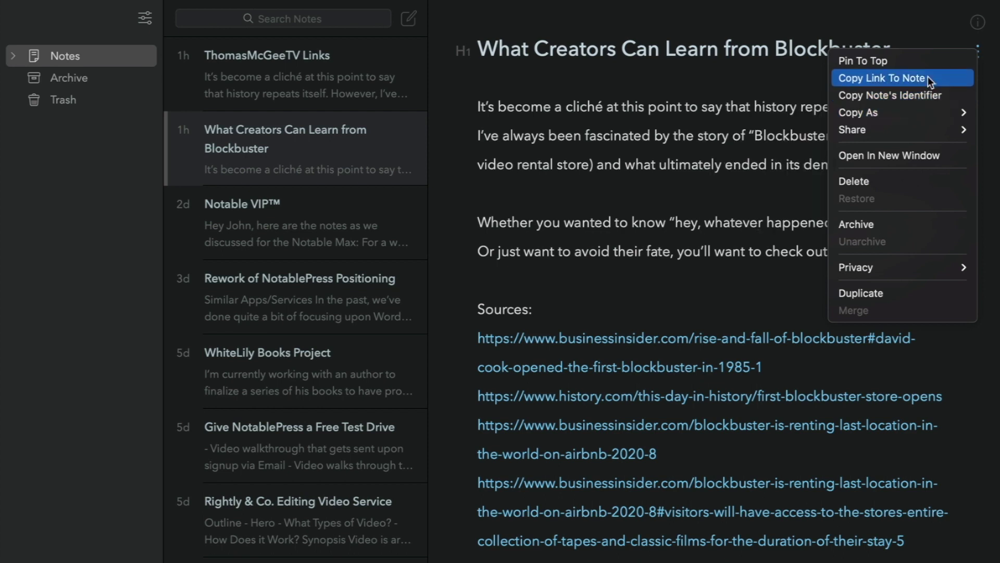
pyautogui.click(884, 78)
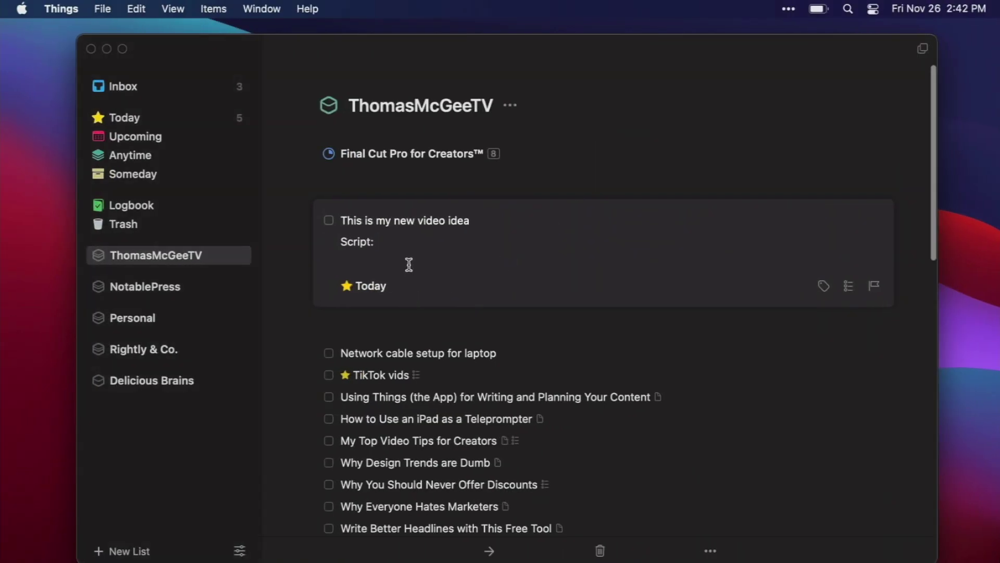
pyautogui.press('super+v')
# Step: Close the video-idea card, switch to Today, and reopen the to-do listed there
pyautogui.click(438, 186)
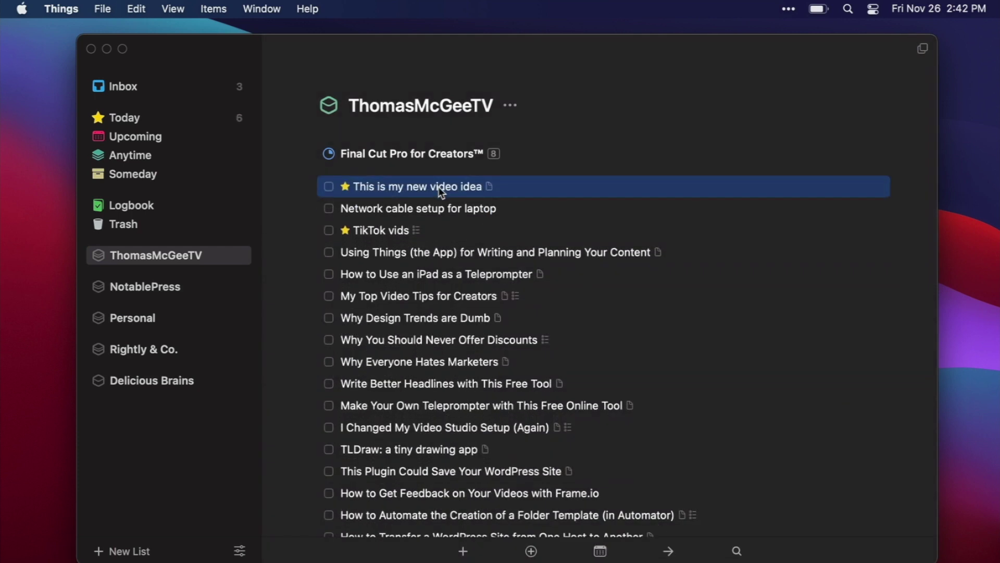
pyautogui.click(501, 217)
pyautogui.click(206, 119)
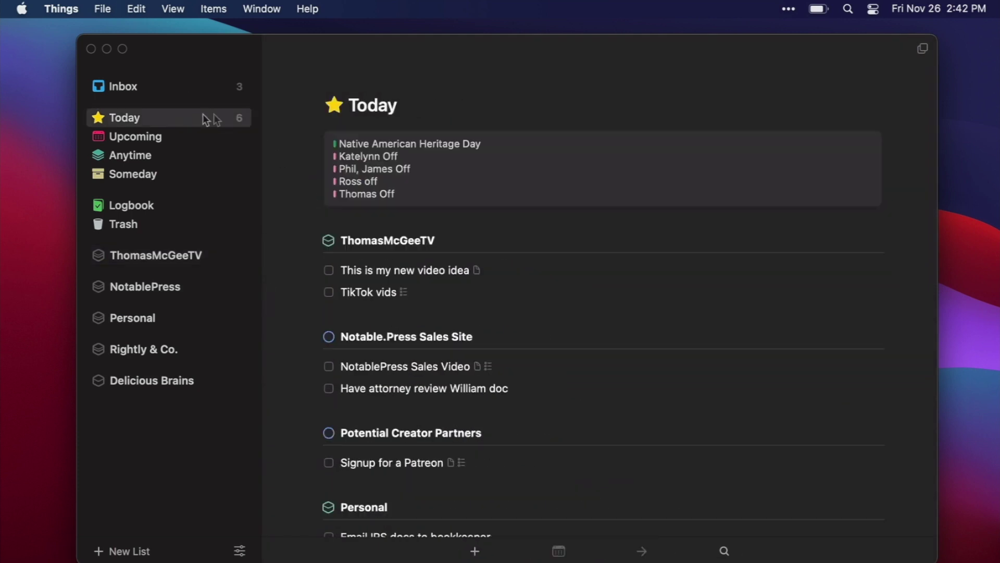
pyautogui.scroll(-1, 453, 224)
pyautogui.doubleClick(434, 258)
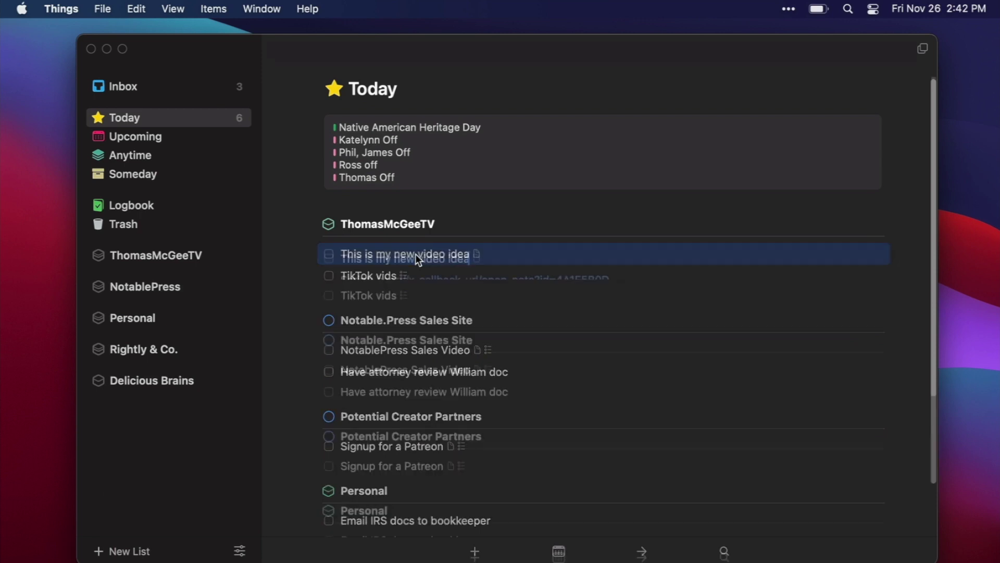